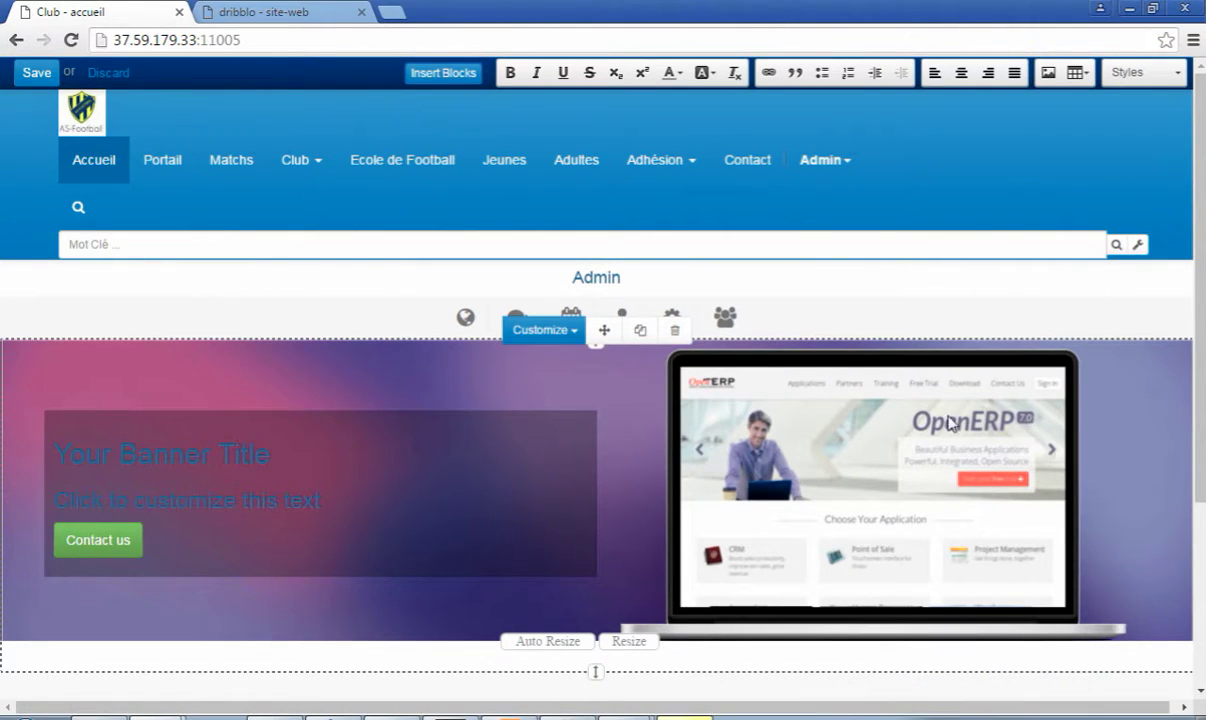
- Insert a Text-Image block from the Structure snippets below the banner on the home page
scroll(1147, 424, "down", 3)
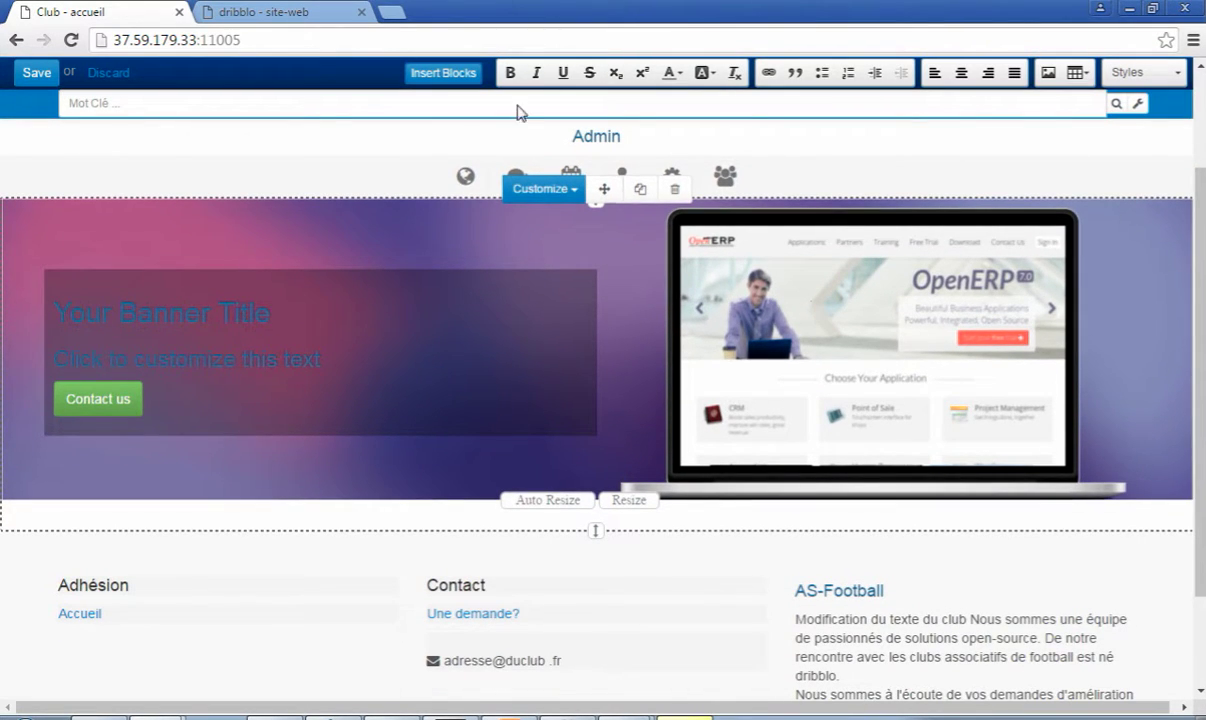
left_click(463, 84)
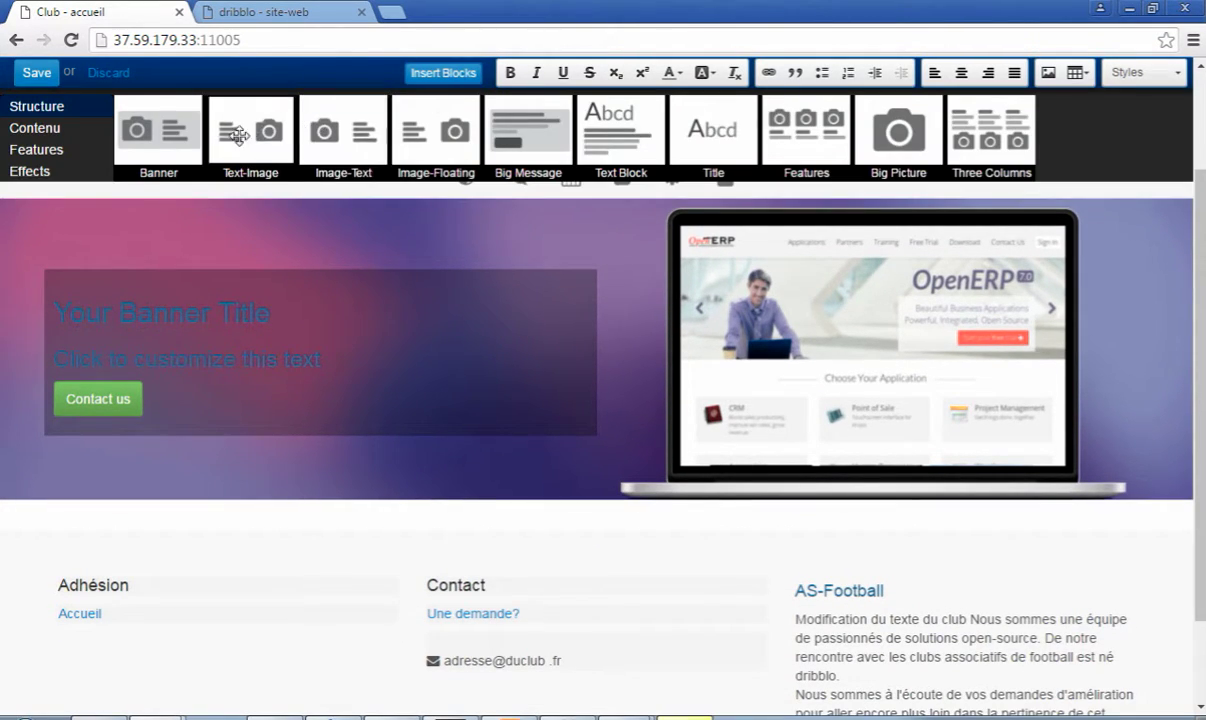
left_click_drag(222, 127, 395, 554)
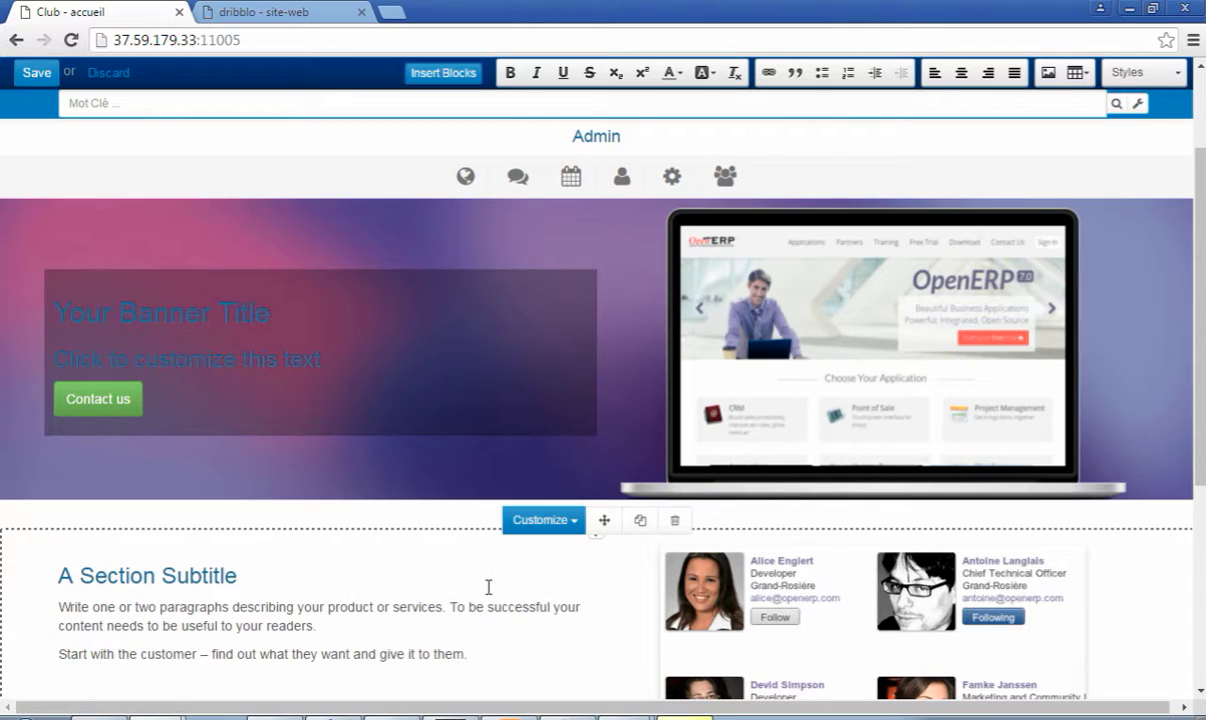
- Reduce the height of the banner block slightly
left_click(448, 243)
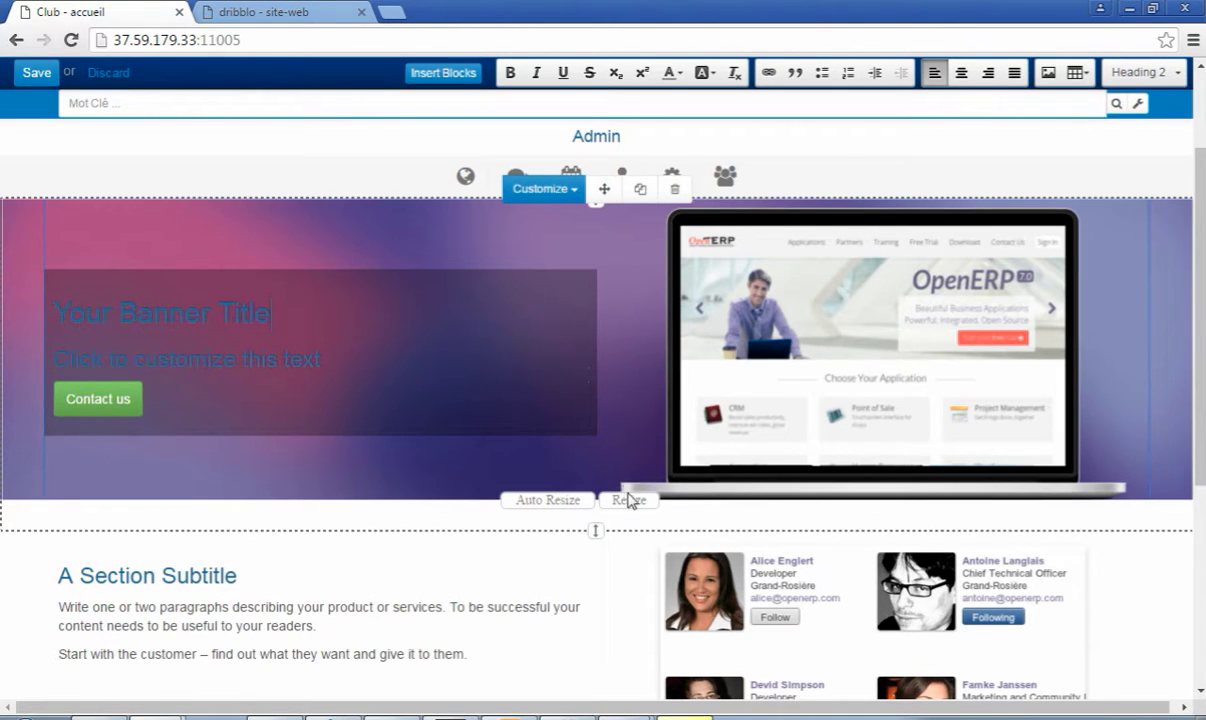
mouse_move(628, 500)
left_mouse_down()
mouse_move(630, 452)
mouse_move(631, 508)
left_mouse_up()
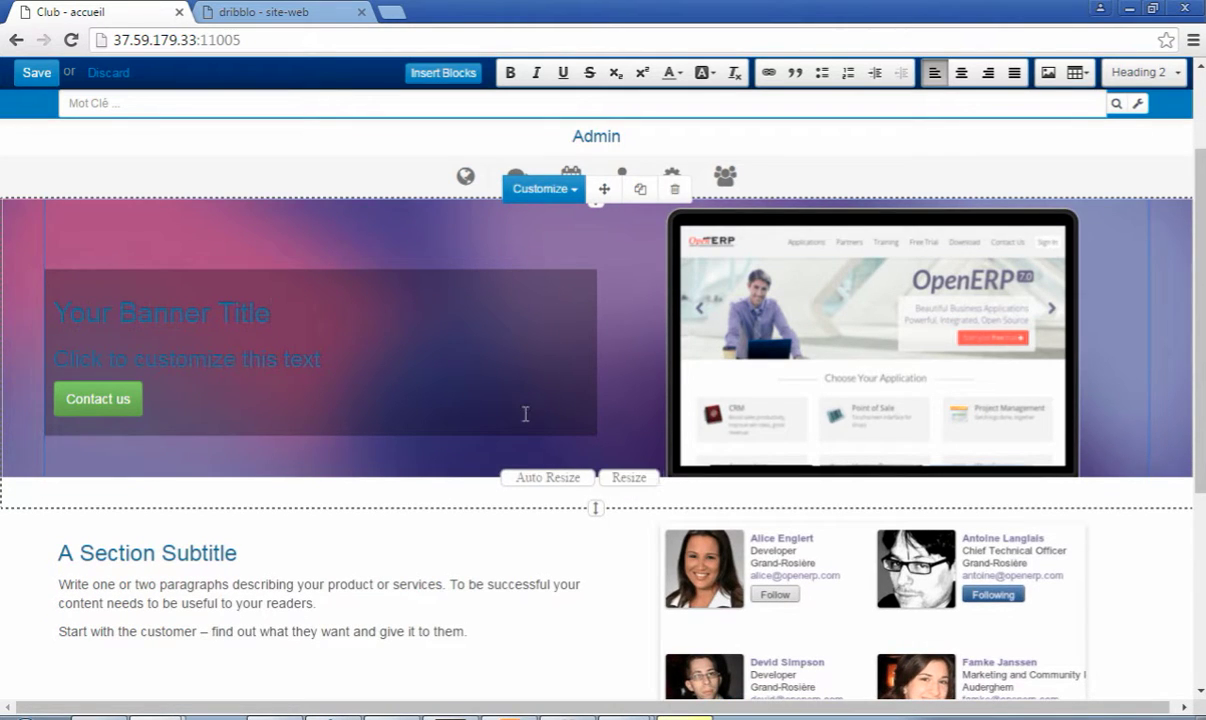
- Delete the banner's text column, its laptop image and the remaining banner block
left_click(435, 361)
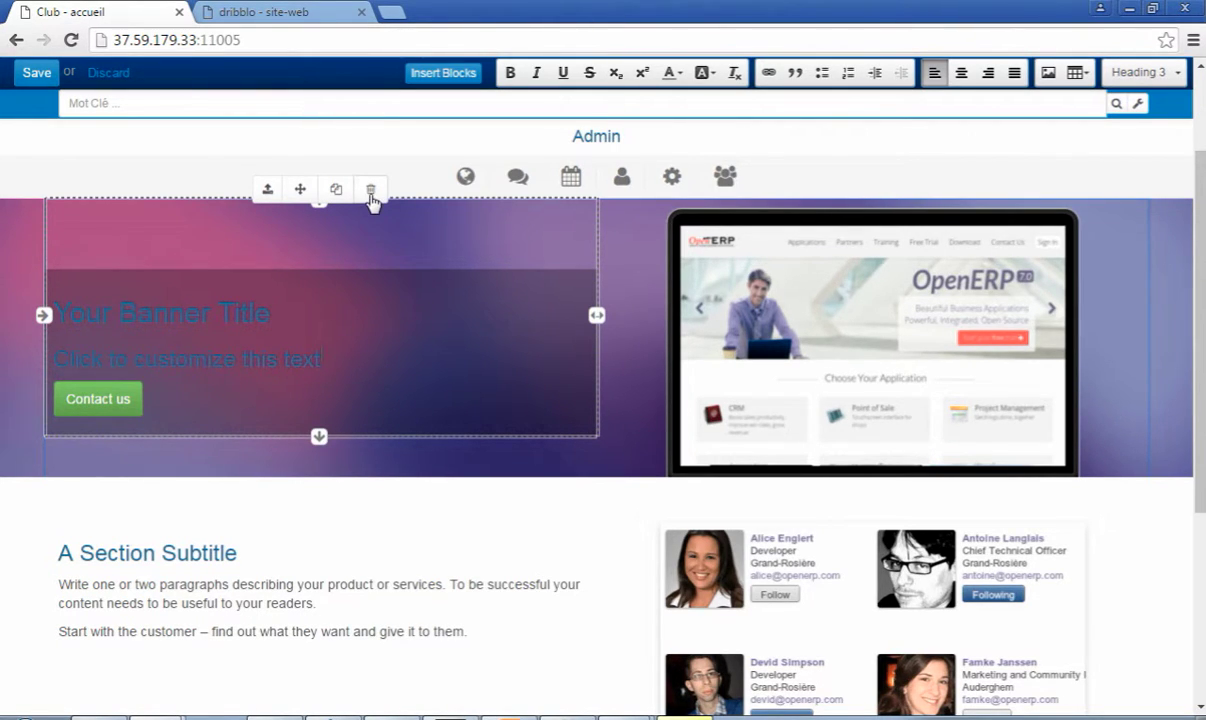
left_click(370, 193)
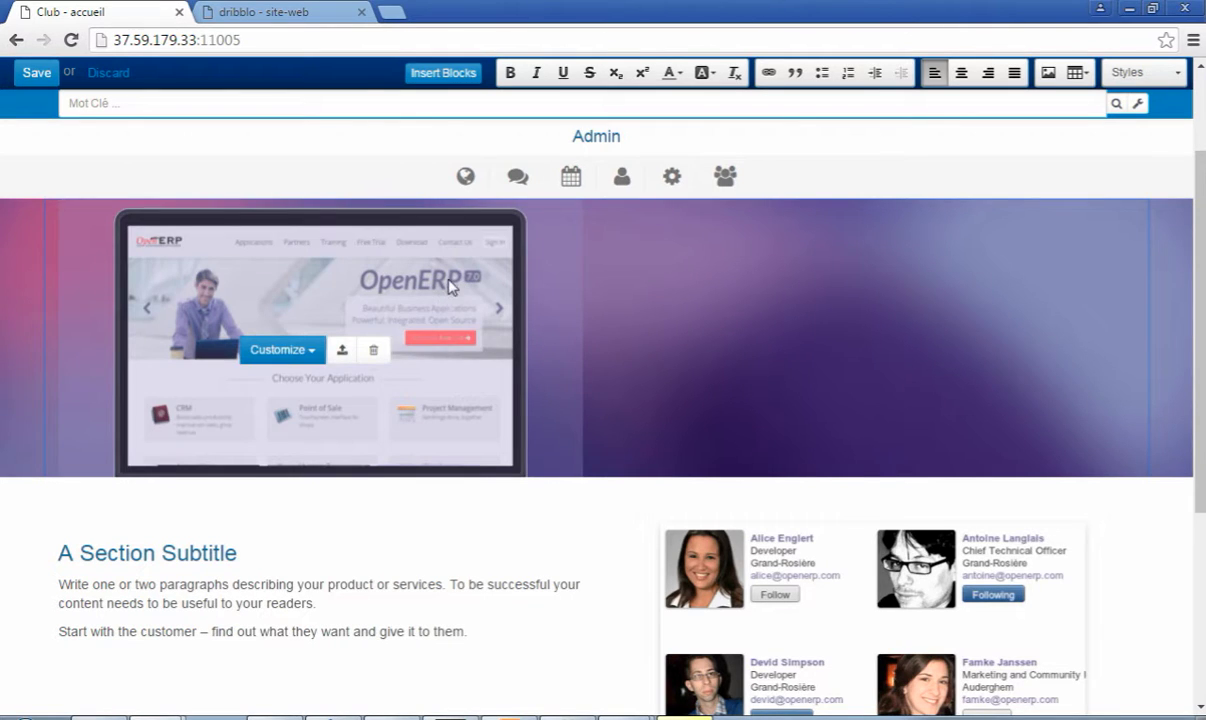
left_click(373, 350)
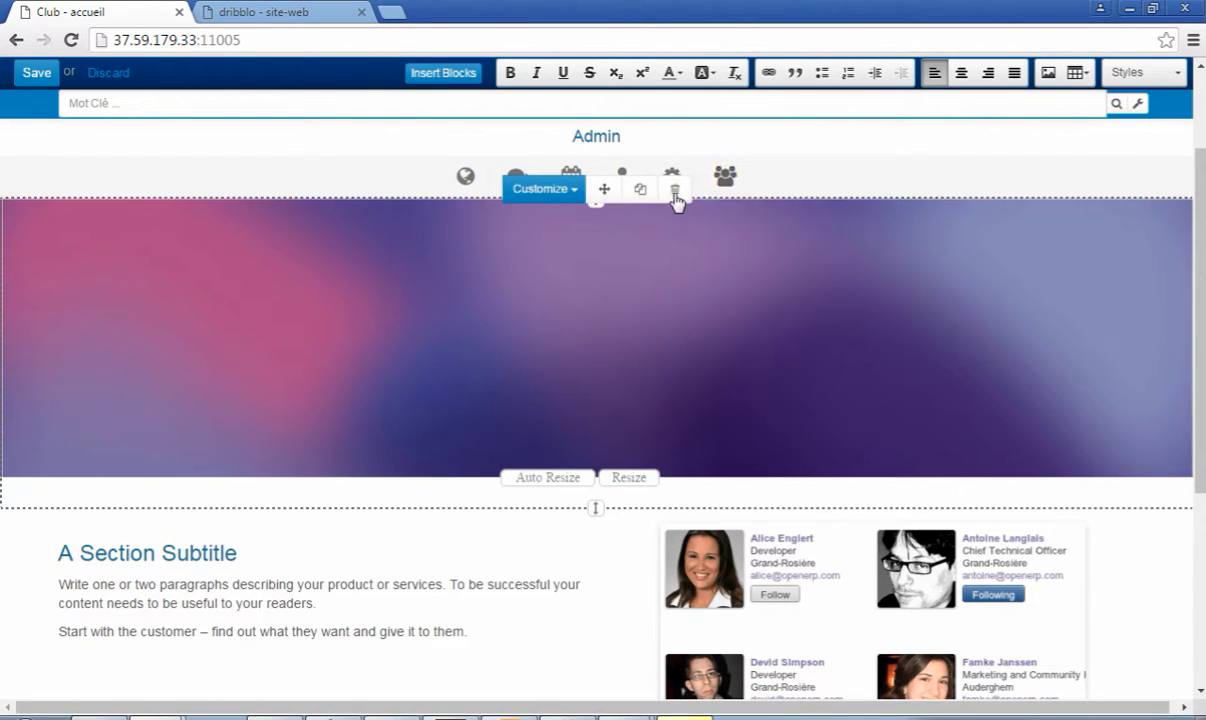
left_click(675, 192)
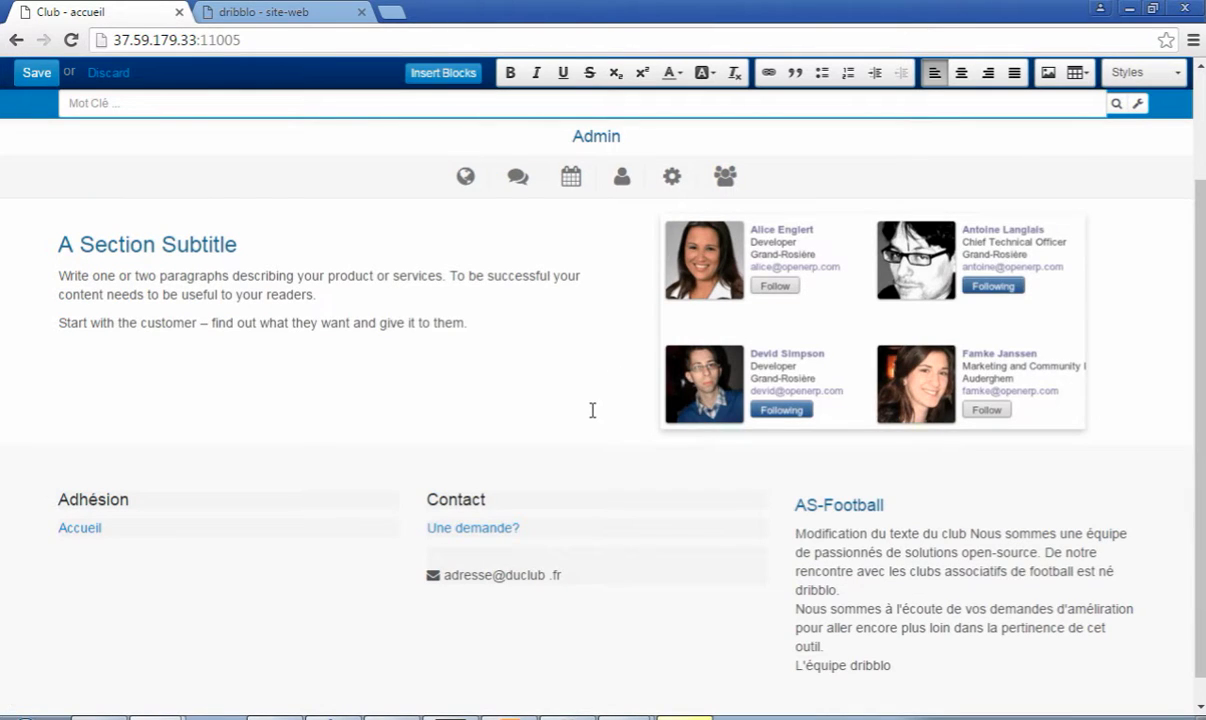
- Insert a new Banner block from the Structure snippets above the Text-Image section
left_click(442, 76)
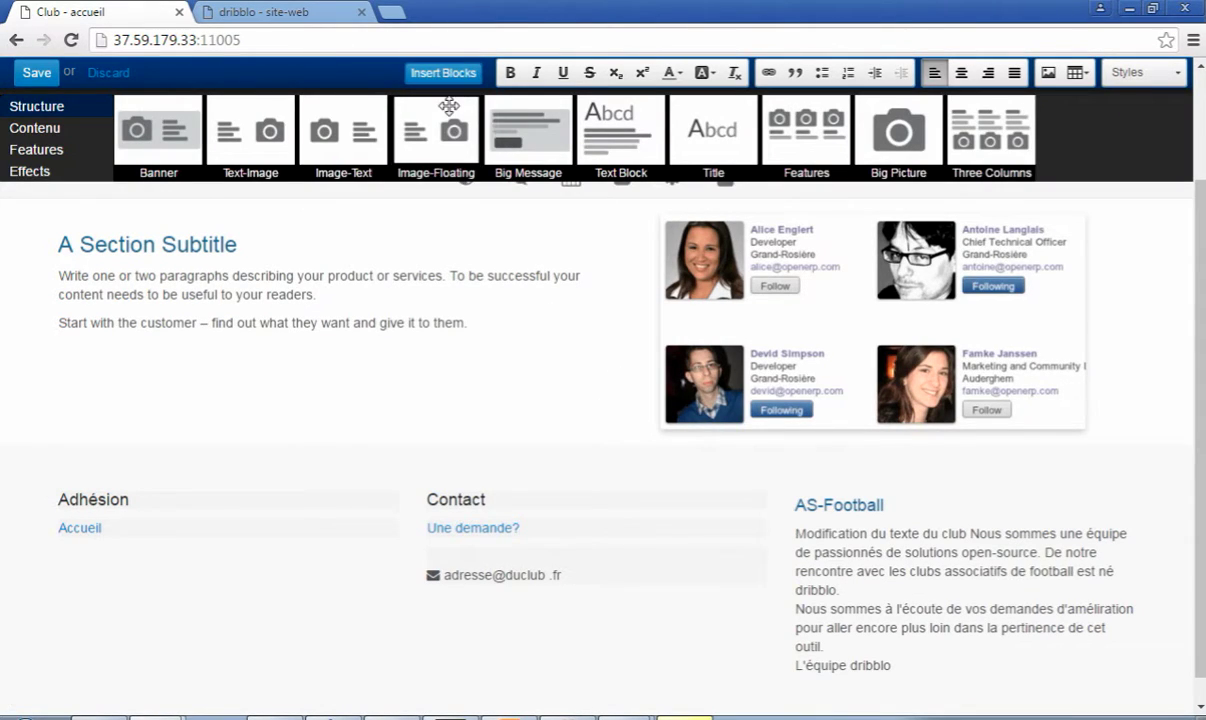
left_click_drag(152, 138, 172, 262)
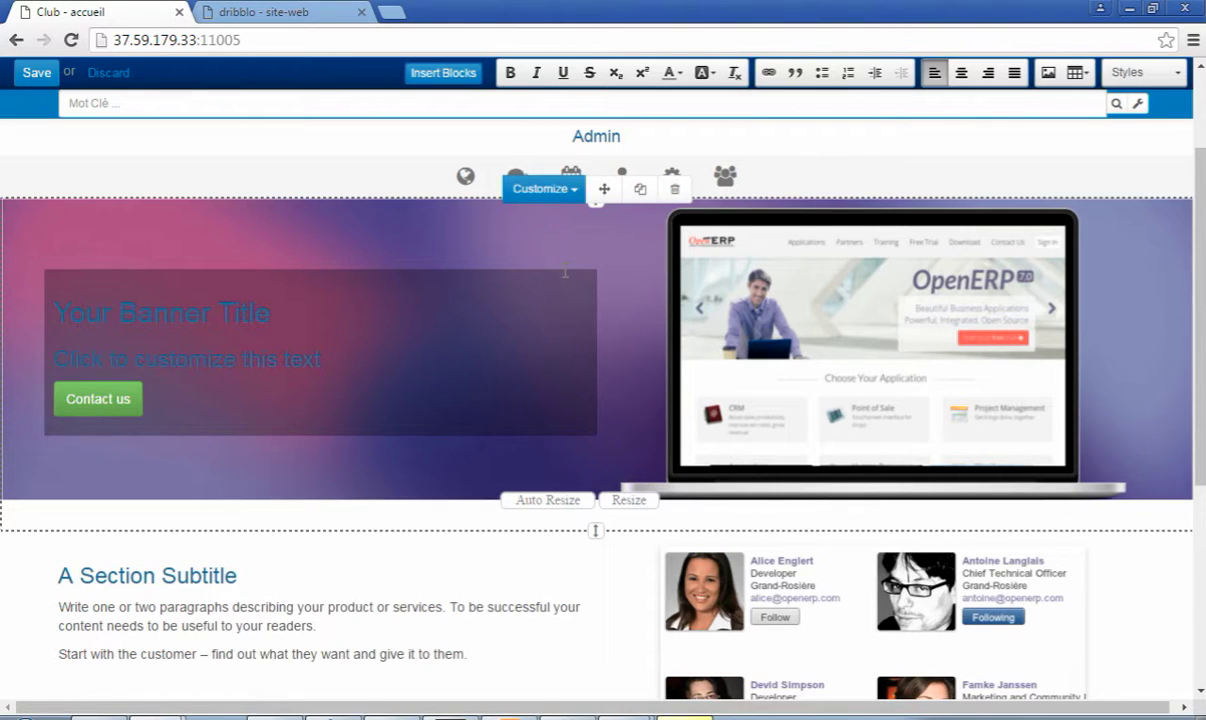
- Preview the built-in backgrounds for the new banner and open the media selection for a custom background image
left_click(575, 190)
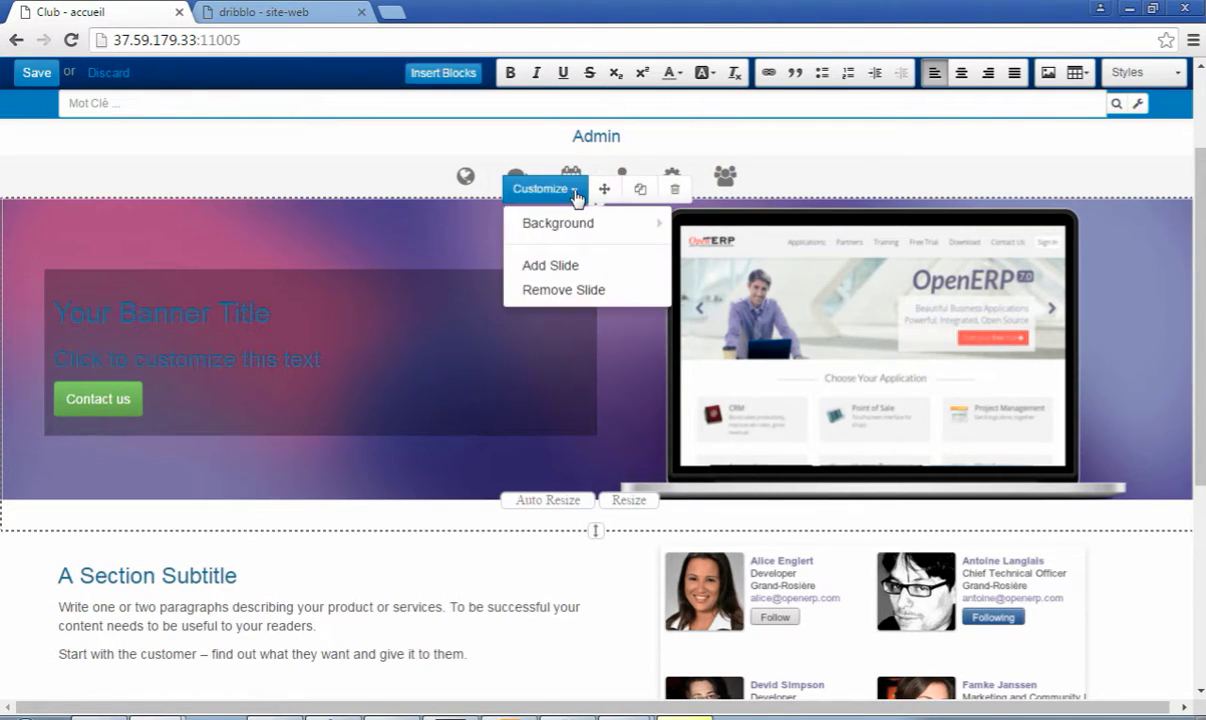
mouse_move(585, 226)
mouse_move(729, 246)
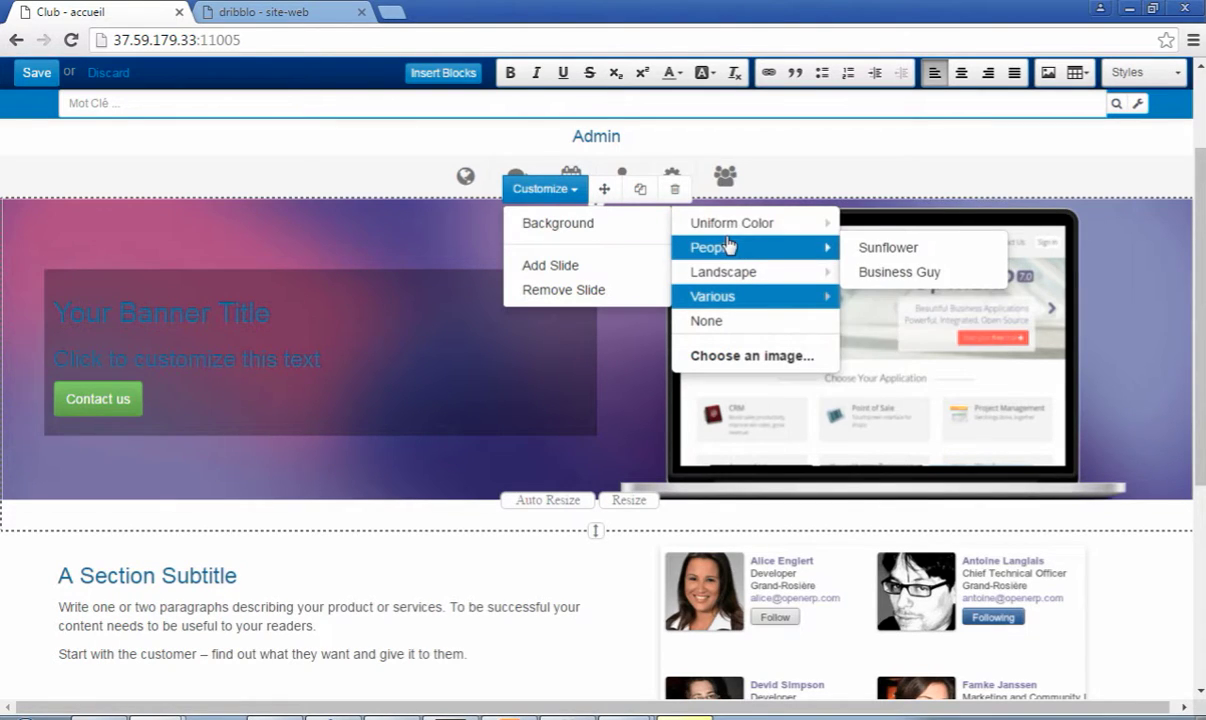
mouse_move(705, 224)
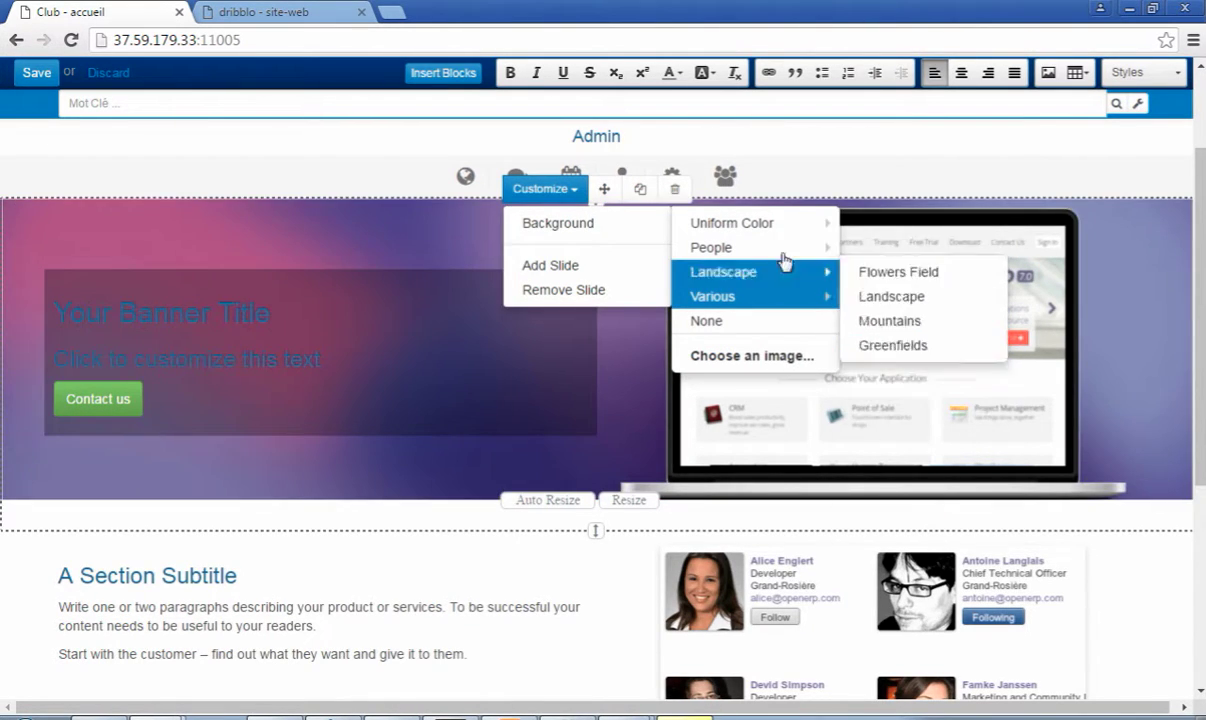
mouse_move(776, 258)
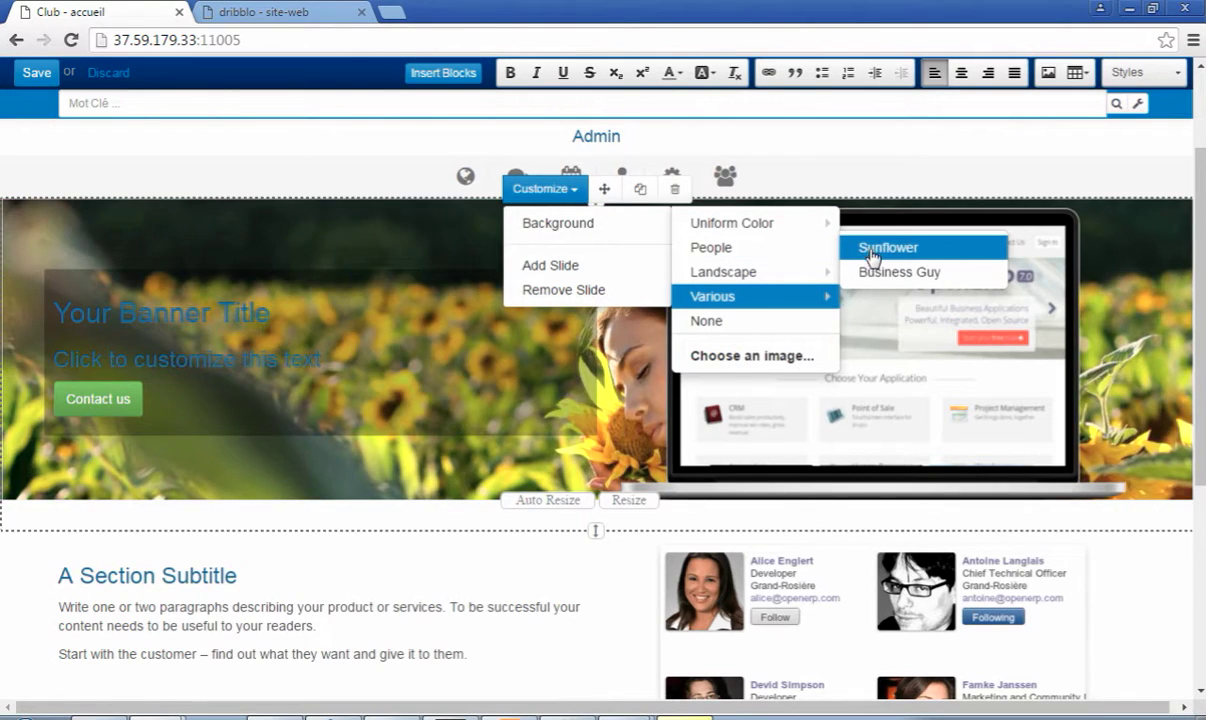
mouse_move(826, 274)
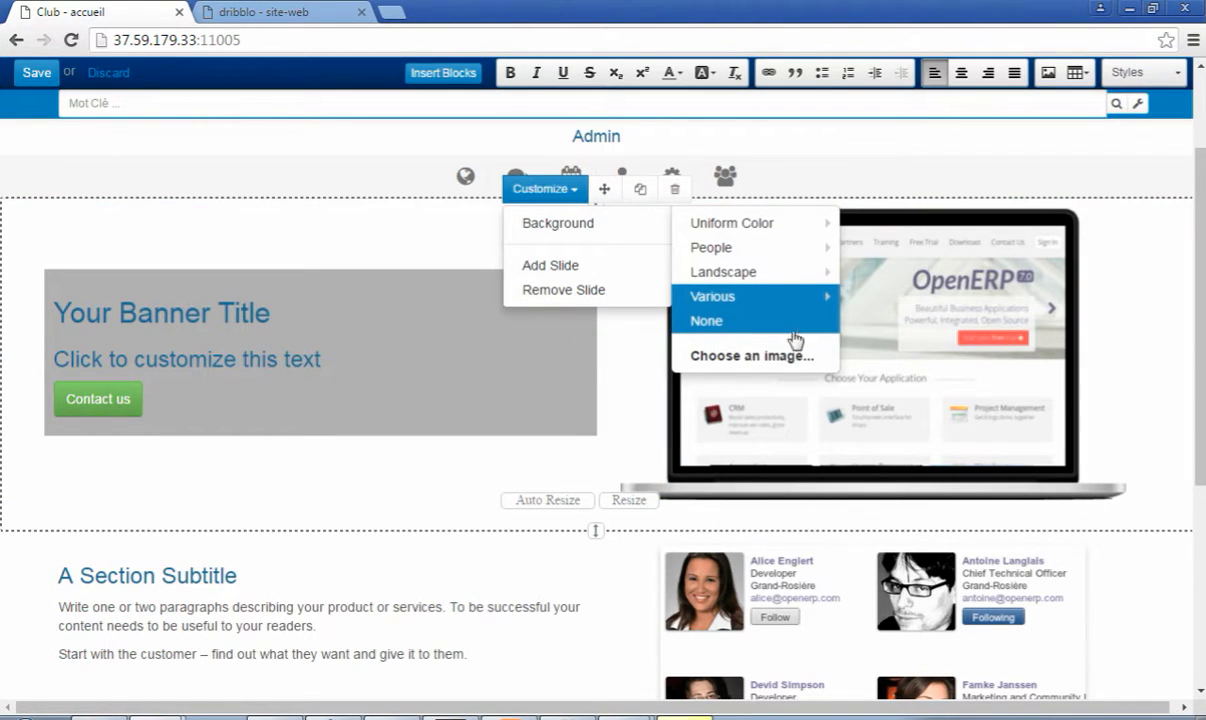
left_click(793, 358)
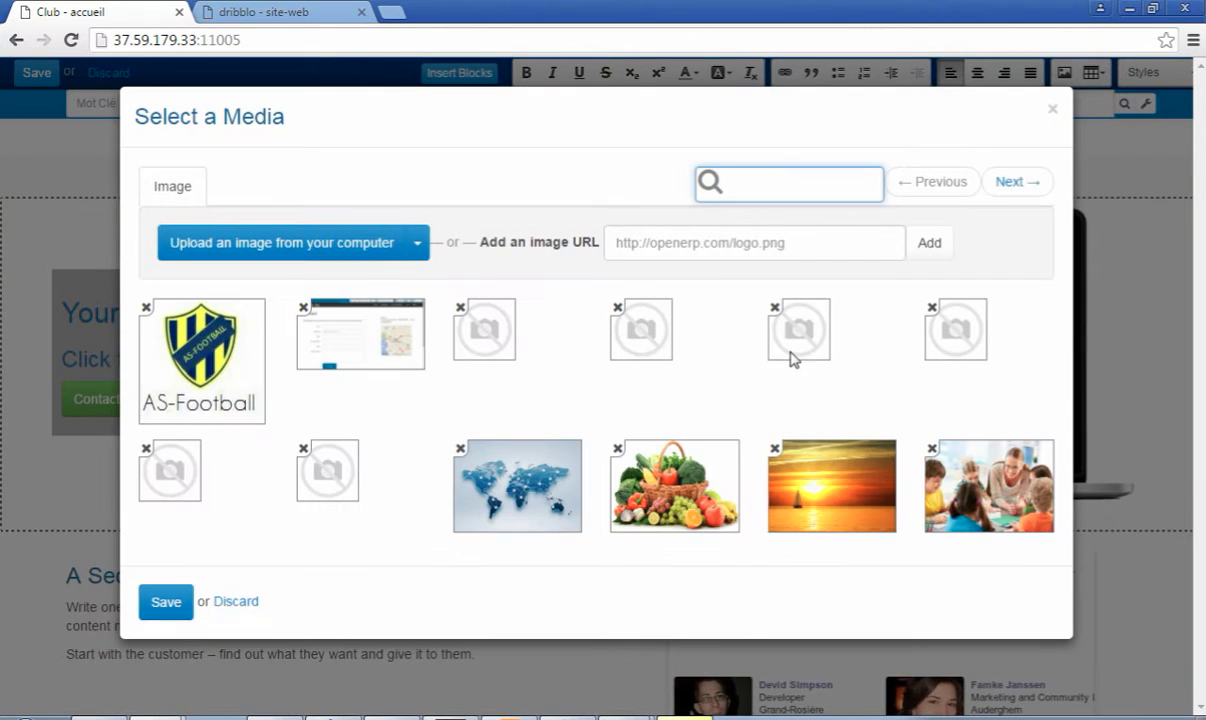
- Upload 6.jpg from the Image folder of association football and apply it as the banner's background
left_click(345, 250)
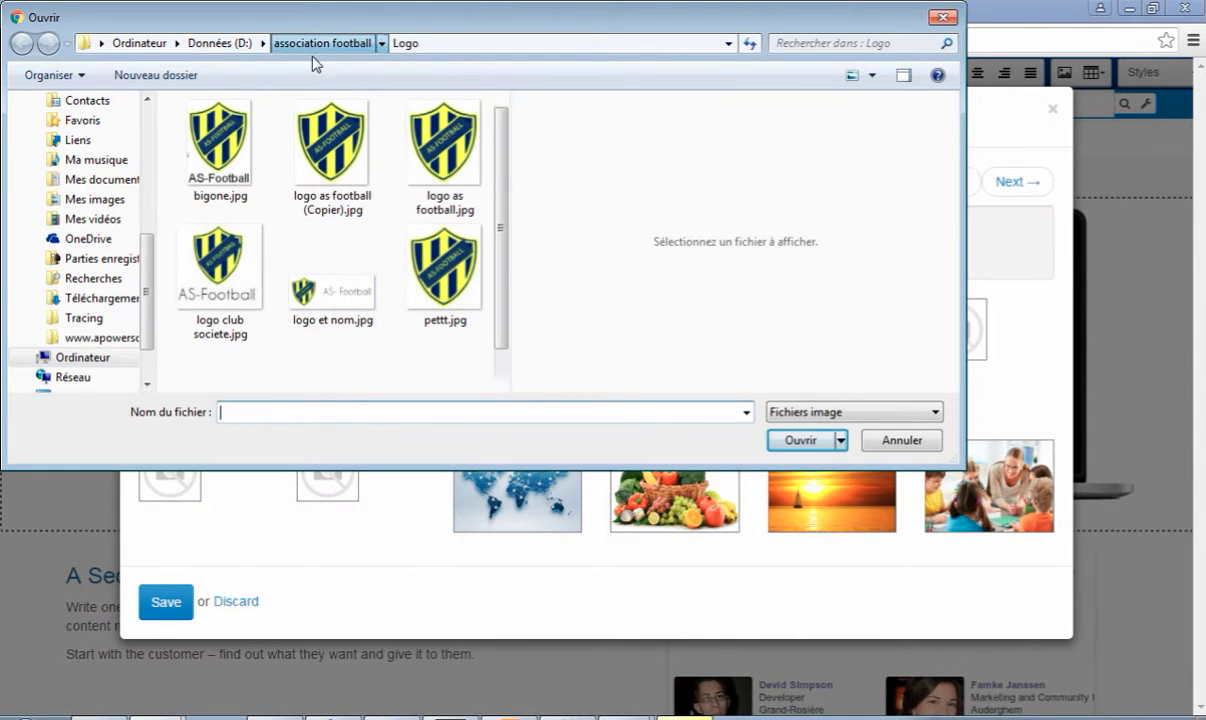
left_click(318, 45)
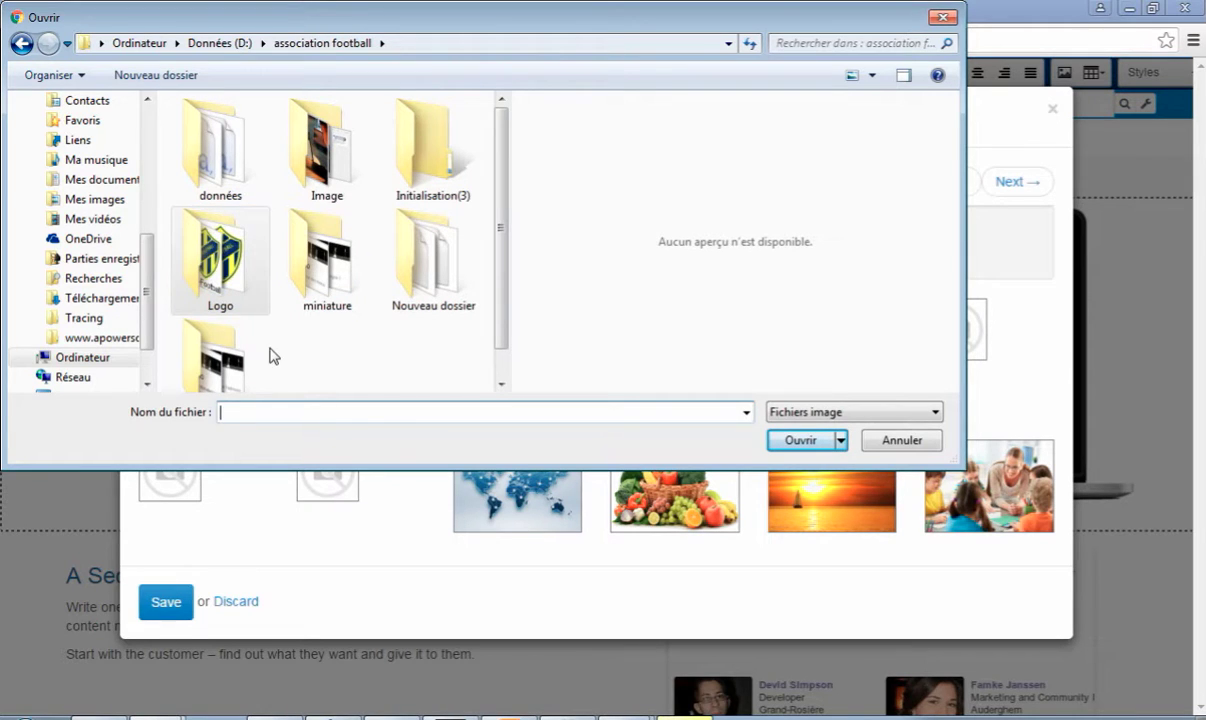
left_click(319, 188)
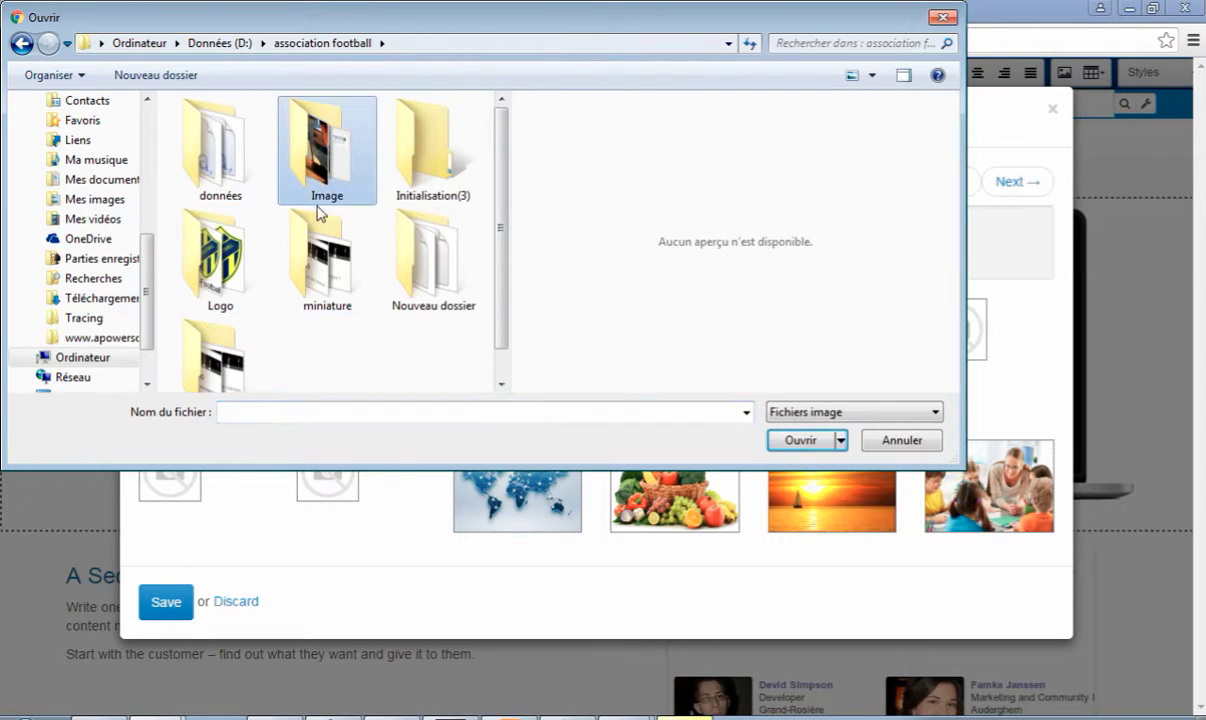
double_click(321, 178)
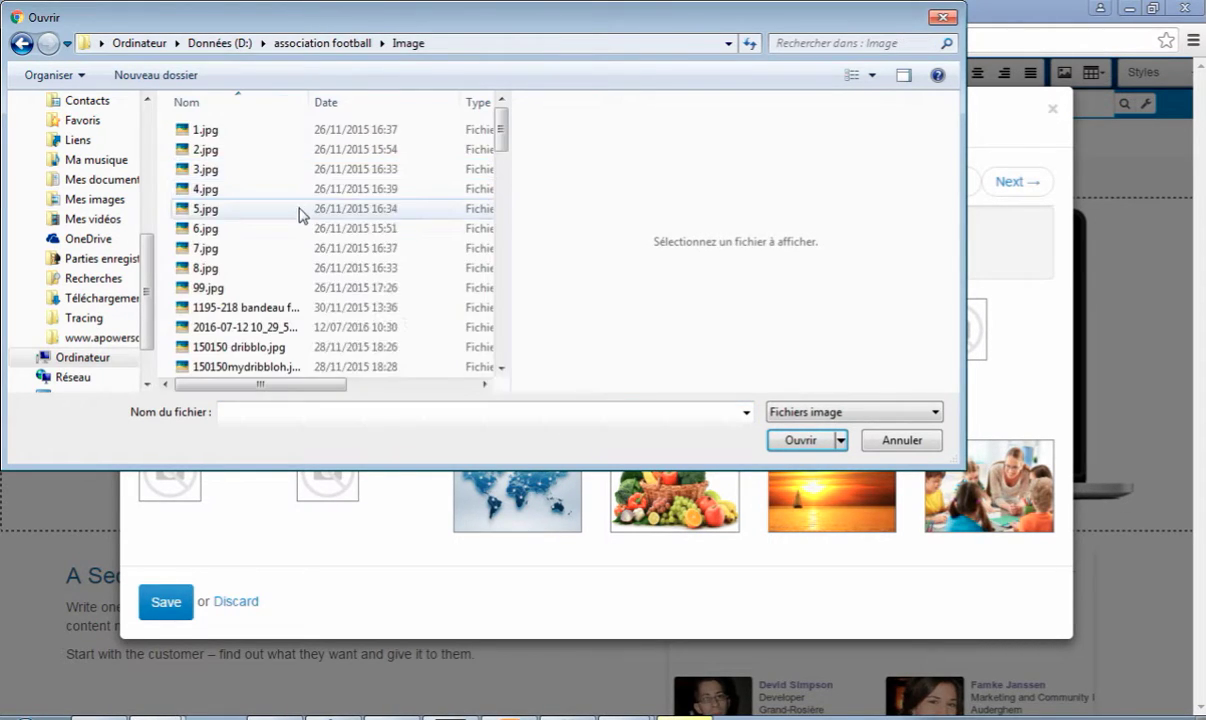
left_click(225, 230)
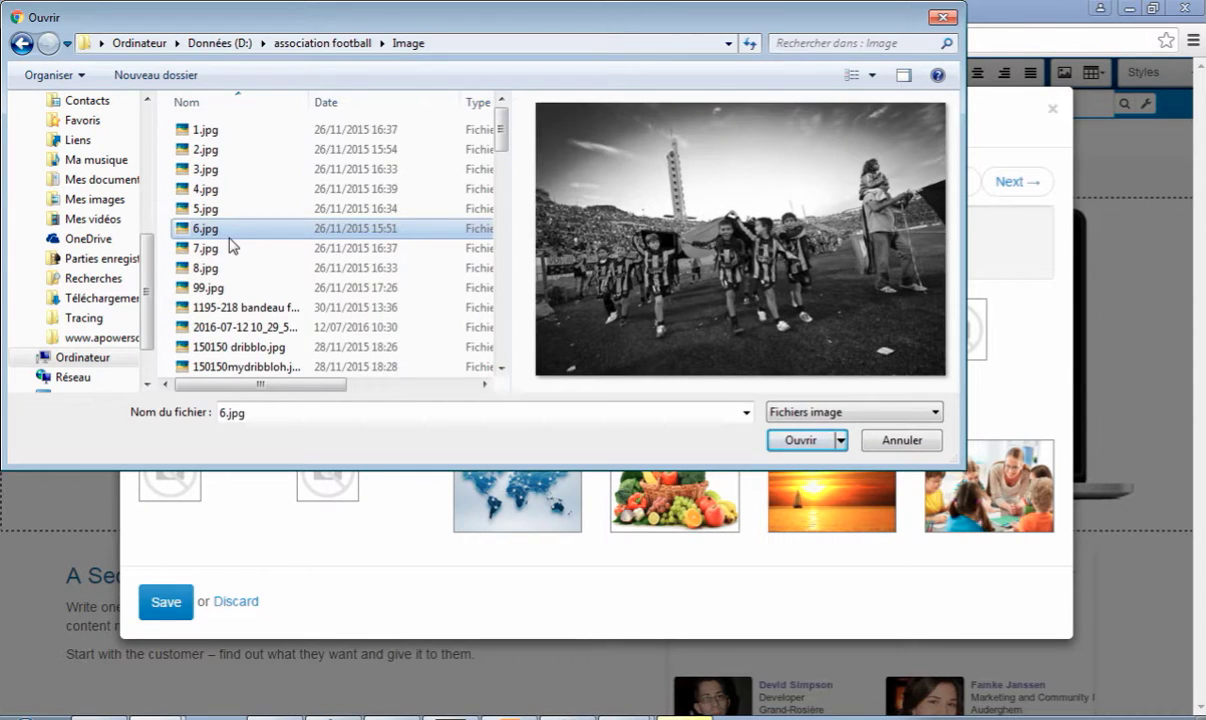
left_click(773, 443)
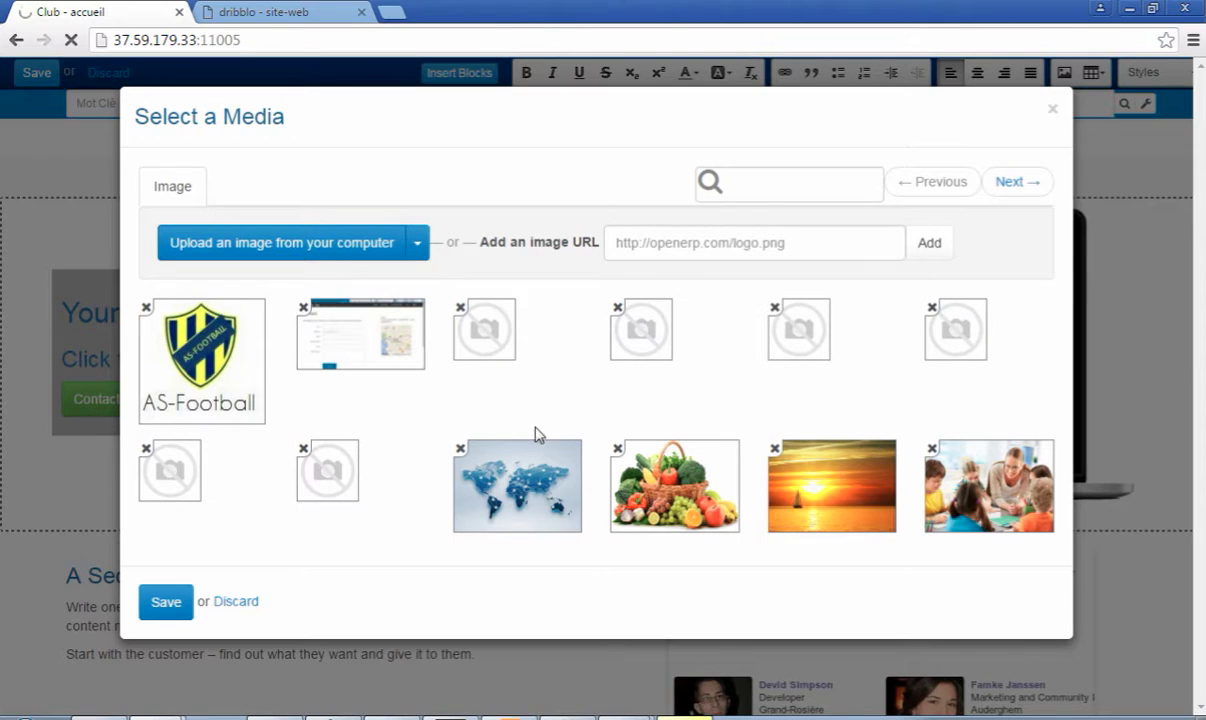
left_click(186, 603)
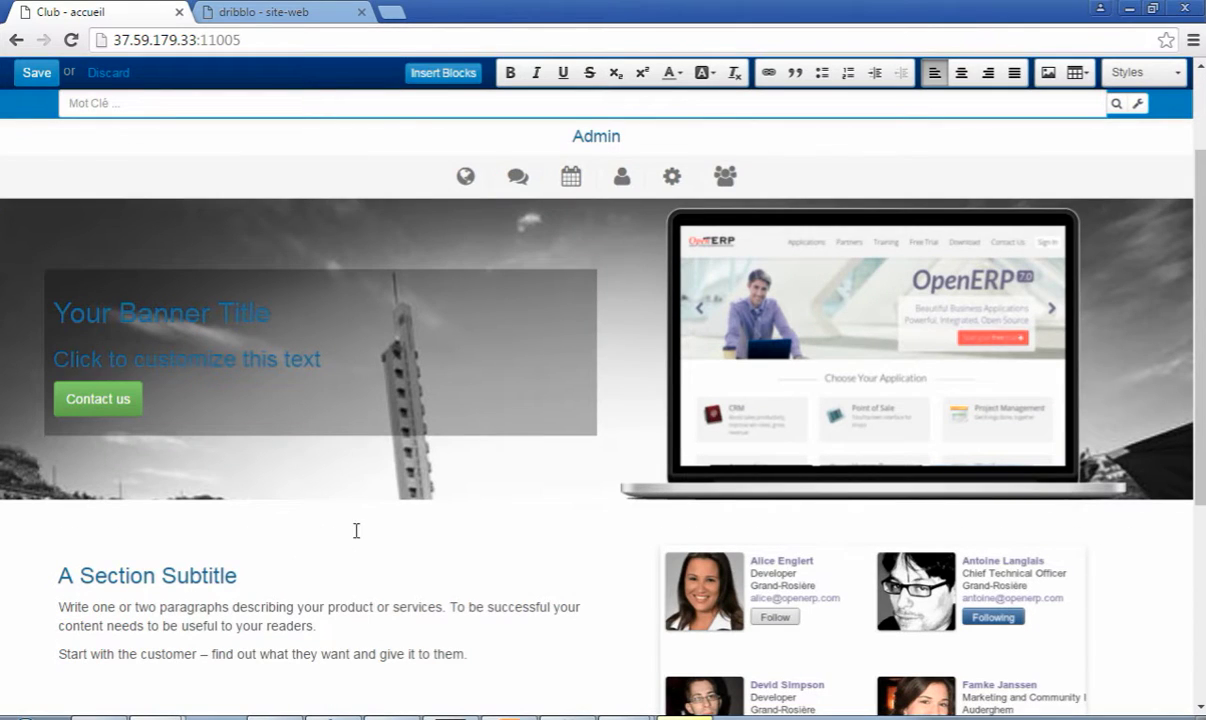
- Increase the banner's height to show more of the photo and replace its title and subtitle with "Bienvenue au club"
left_click(543, 472)
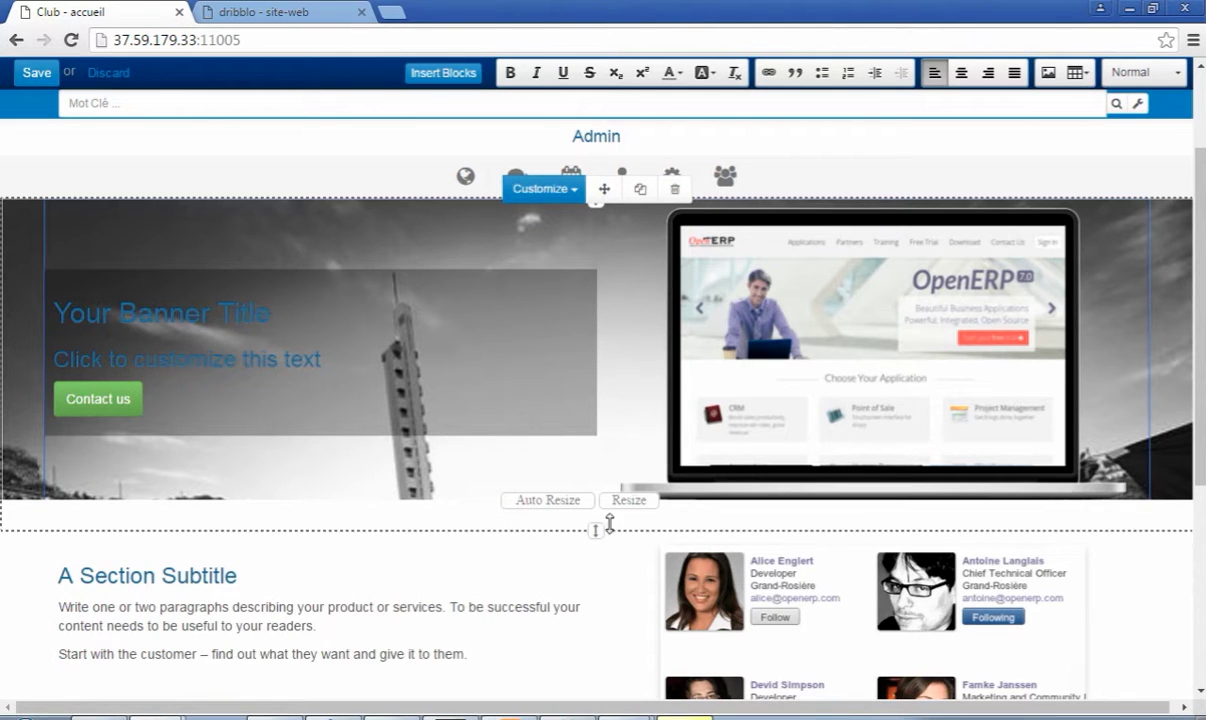
left_click_drag(610, 522, 630, 636)
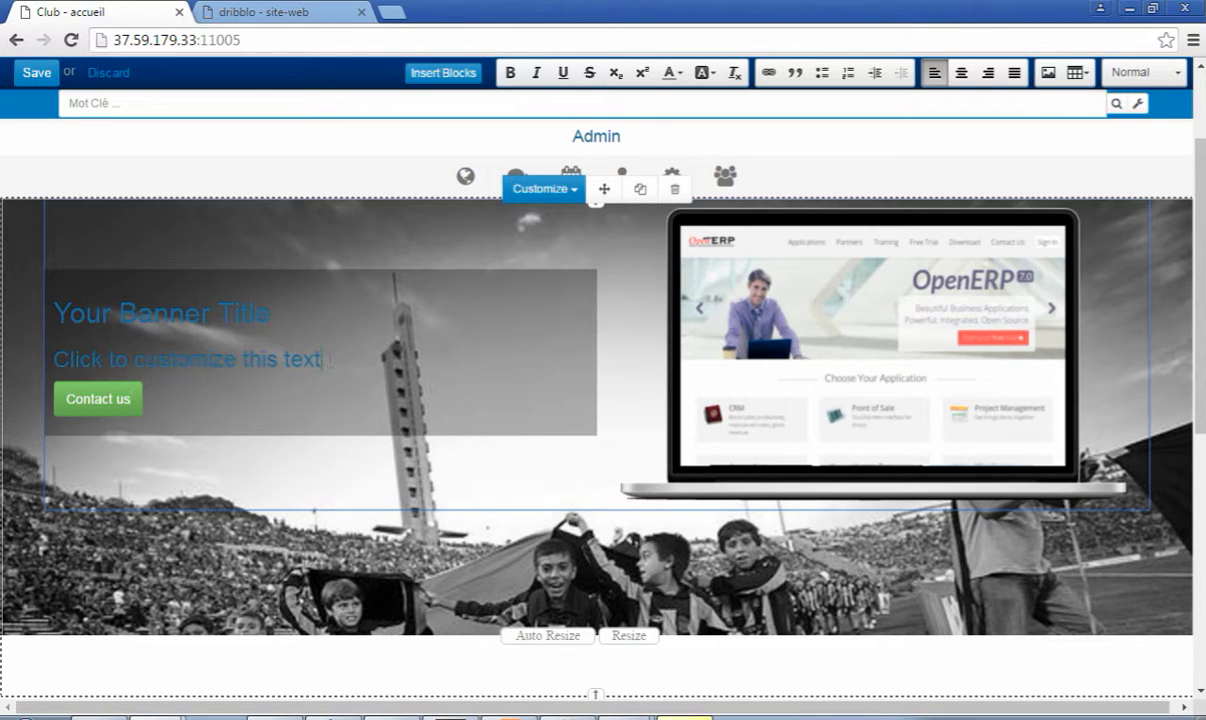
left_click_drag(330, 360, 45, 315)
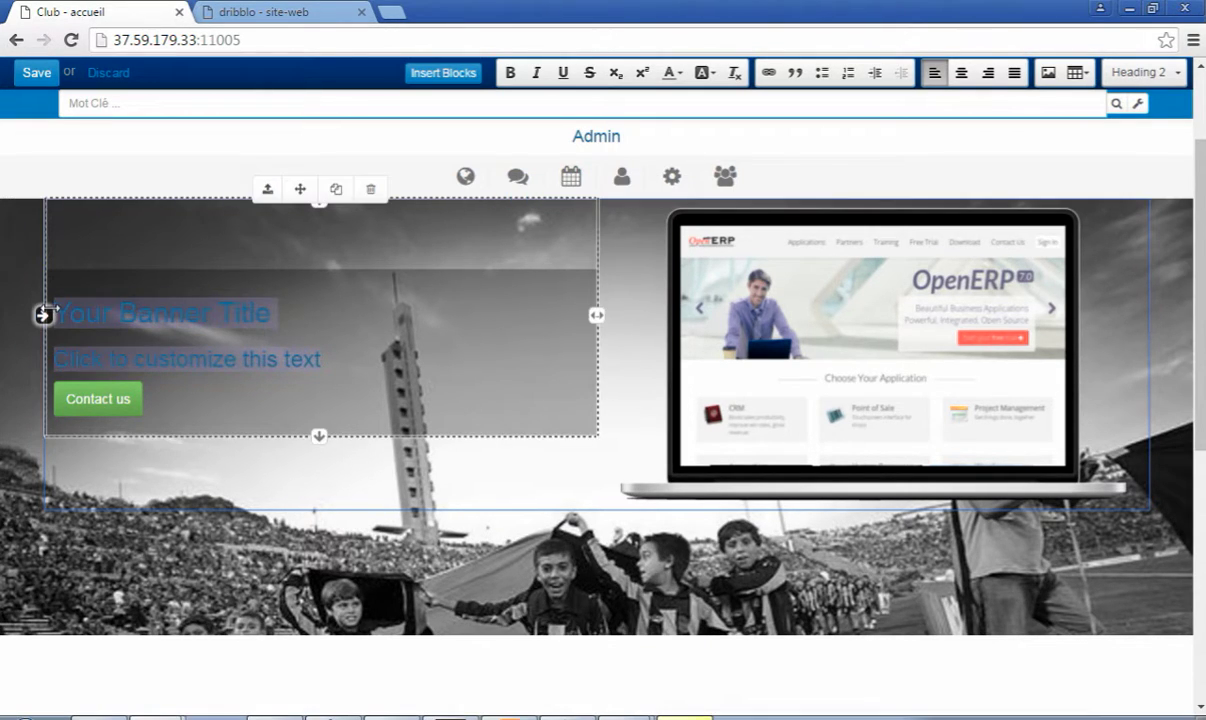
type("Bienvenue au club")
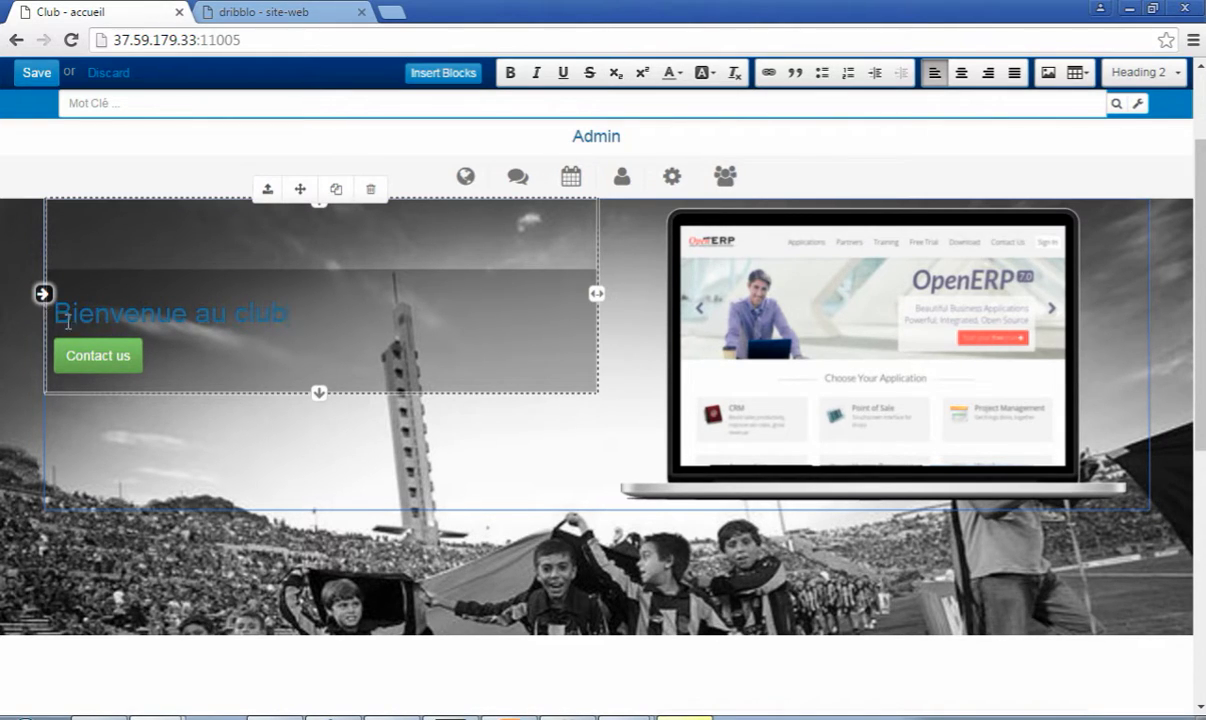
- Remove the "Contact us" button from the banner and save the page
left_click(157, 362)
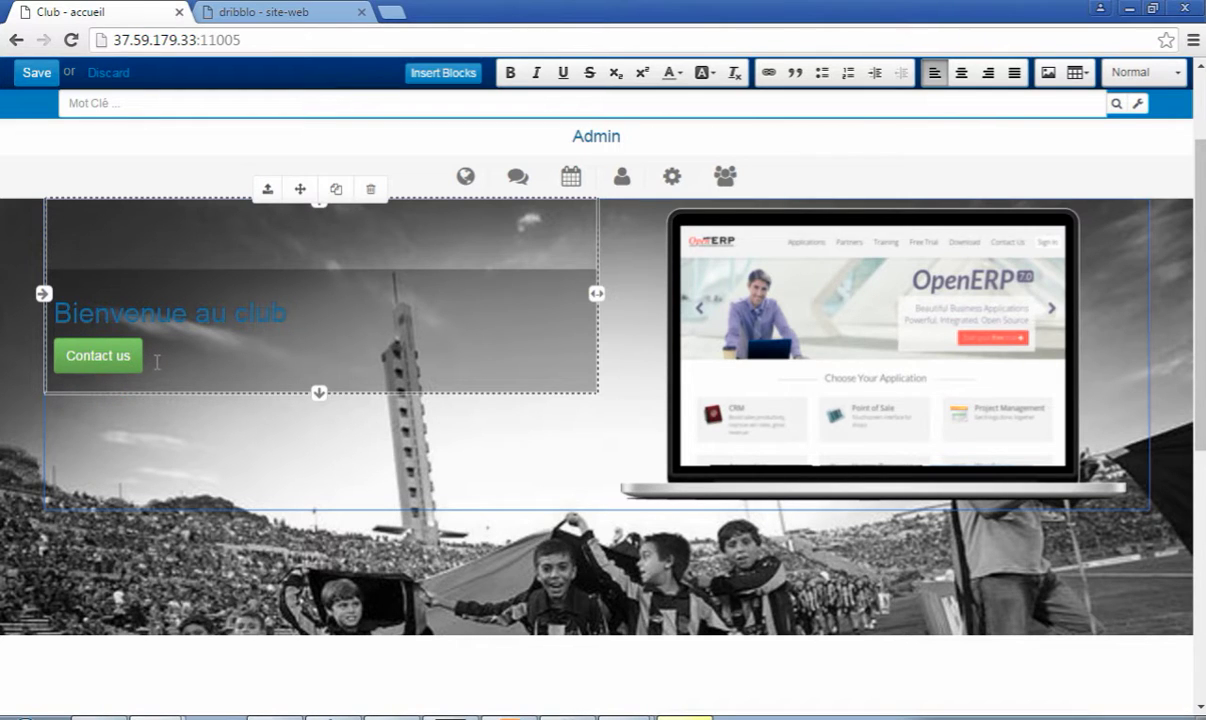
key("BackSpace")
key("BackSpace")
key("BackSpace")
key("BackSpace")
key("BackSpace")
key("BackSpace")
key("BackSpace")
key("BackSpace")
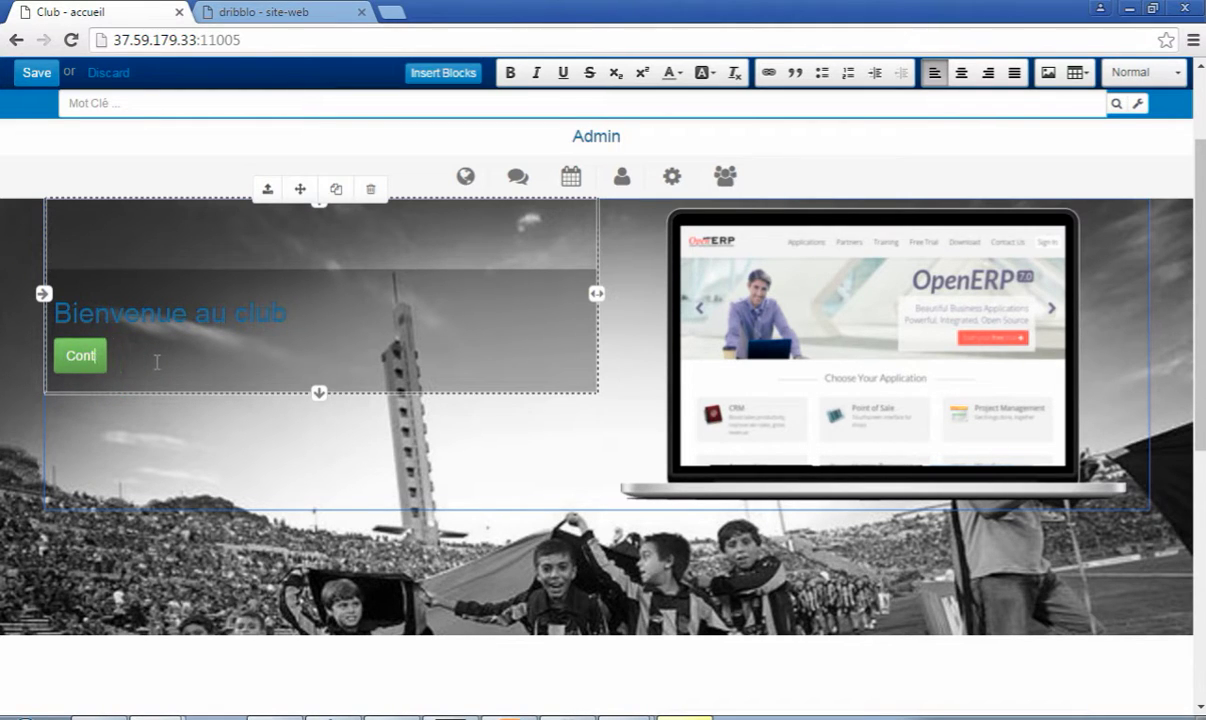
key("BackSpace")
key("BackSpace")
key("BackSpace")
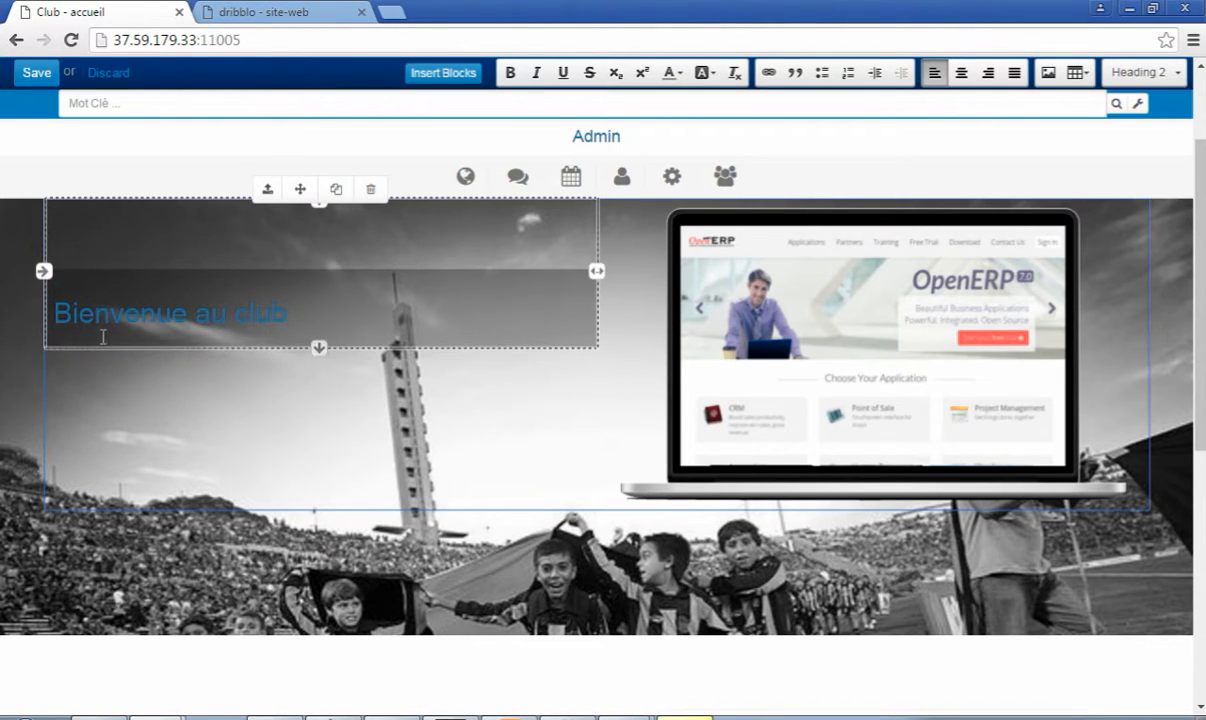
left_click(38, 74)
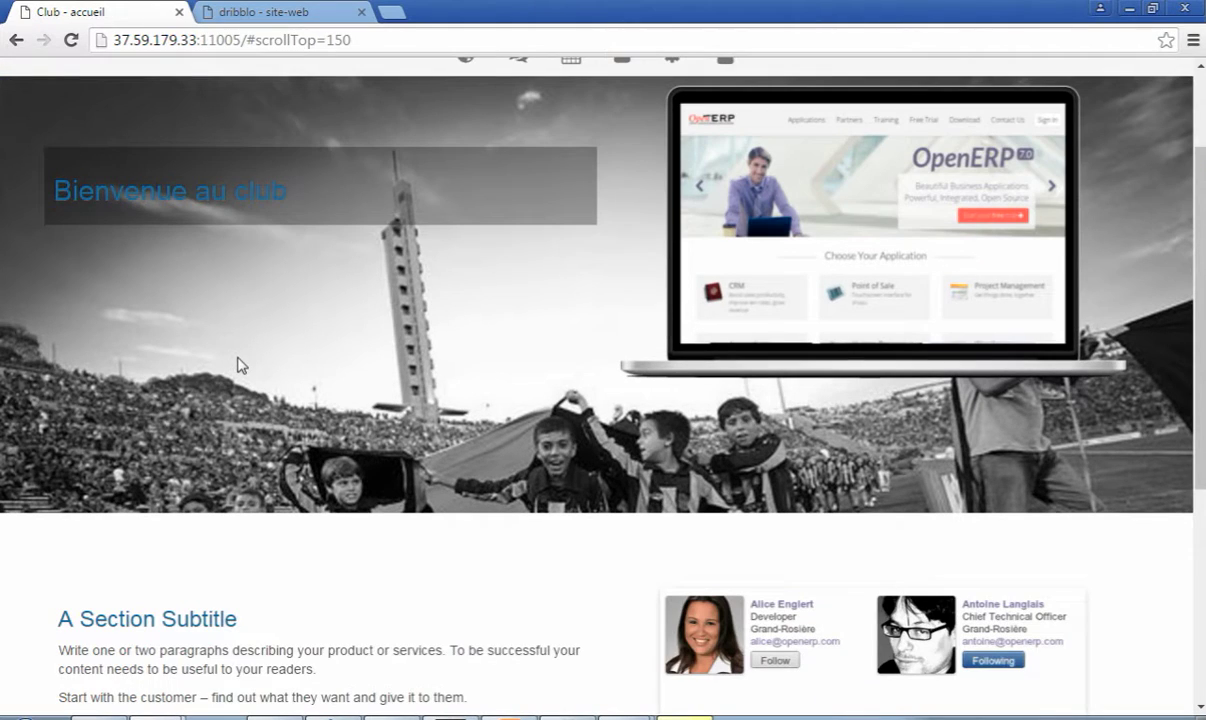
- Reopen the home page for editing and select the laptop image in the banner
double_click(205, 184)
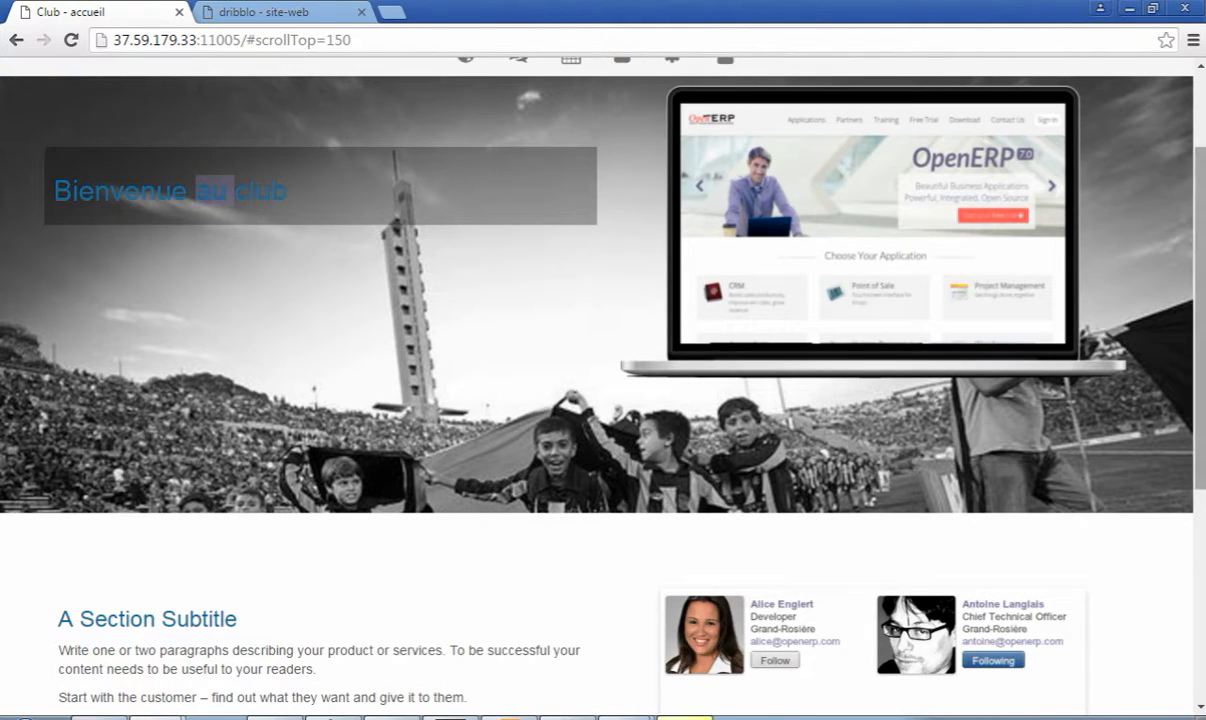
scroll(1060, 133, "up", 2)
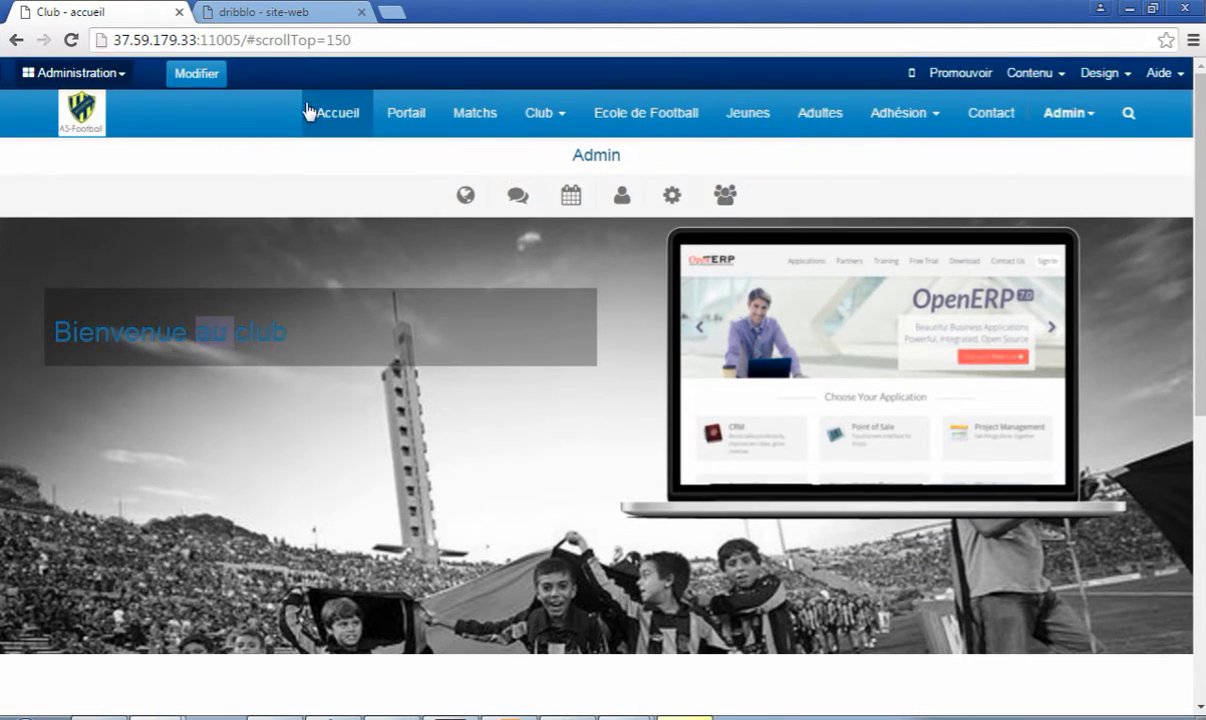
left_click(196, 73)
left_click(686, 392)
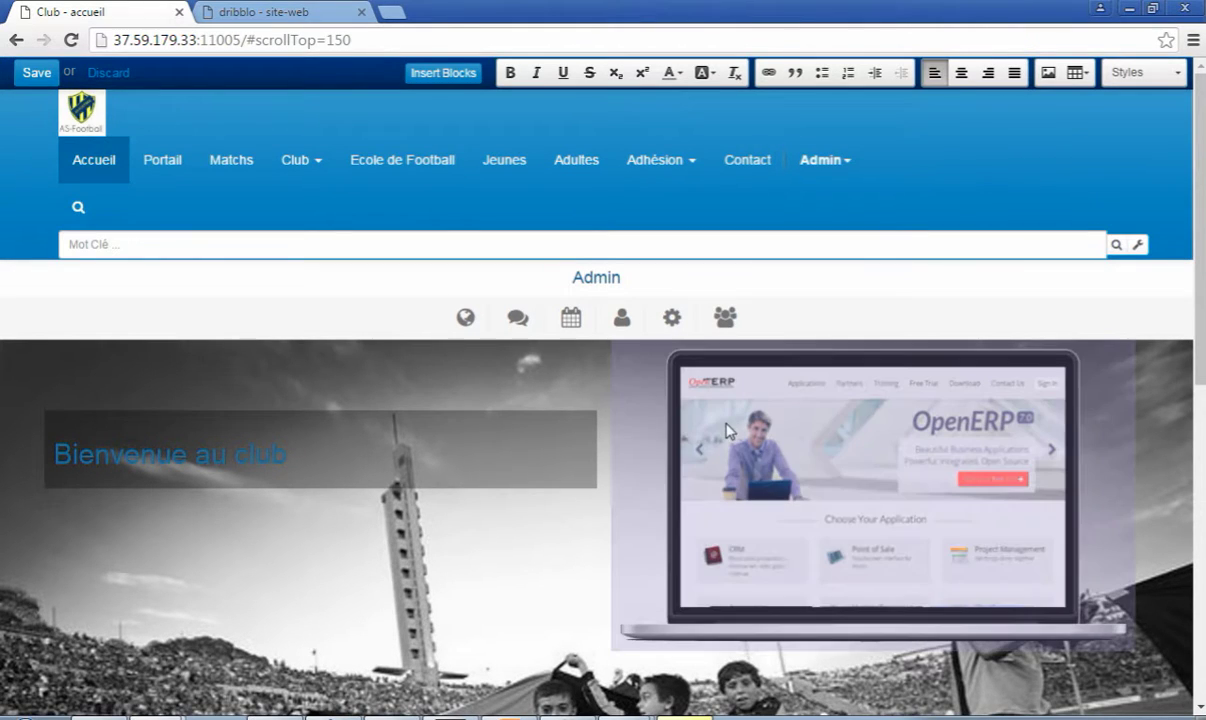
- Open the media selection for the banner's laptop image, look over the pictogram and video options, and return to the image choices
left_click(864, 491)
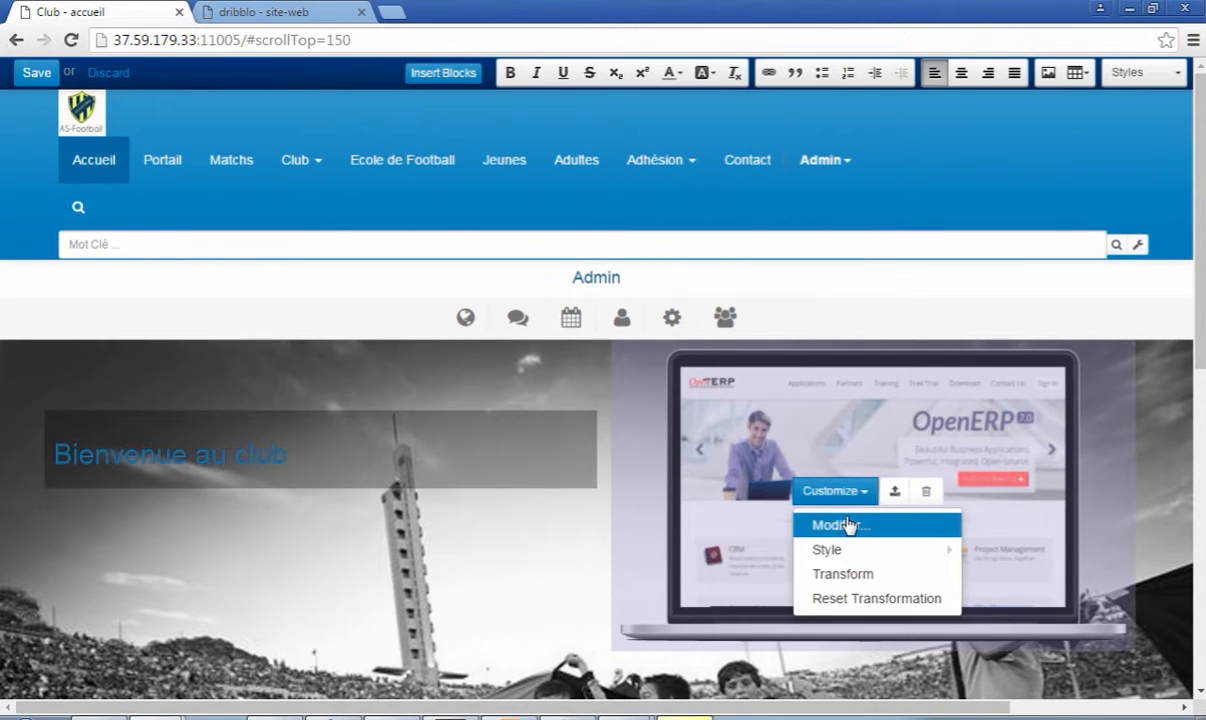
left_click(851, 525)
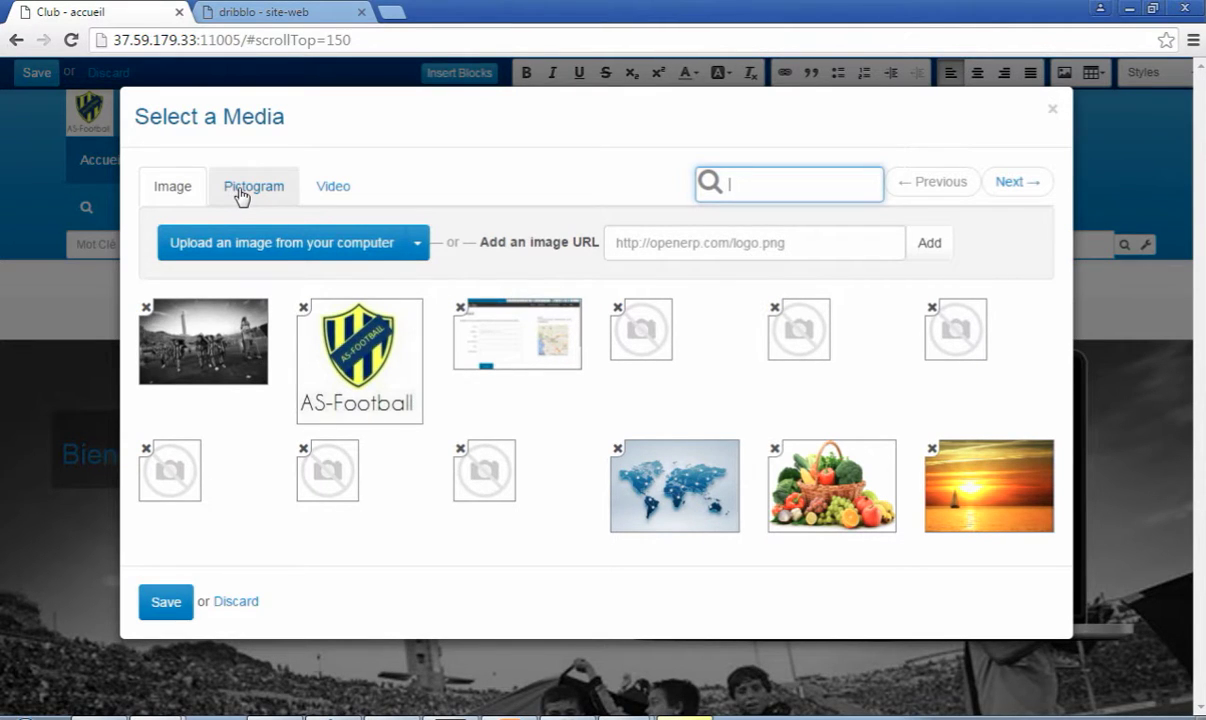
left_click(241, 194)
left_click(331, 196)
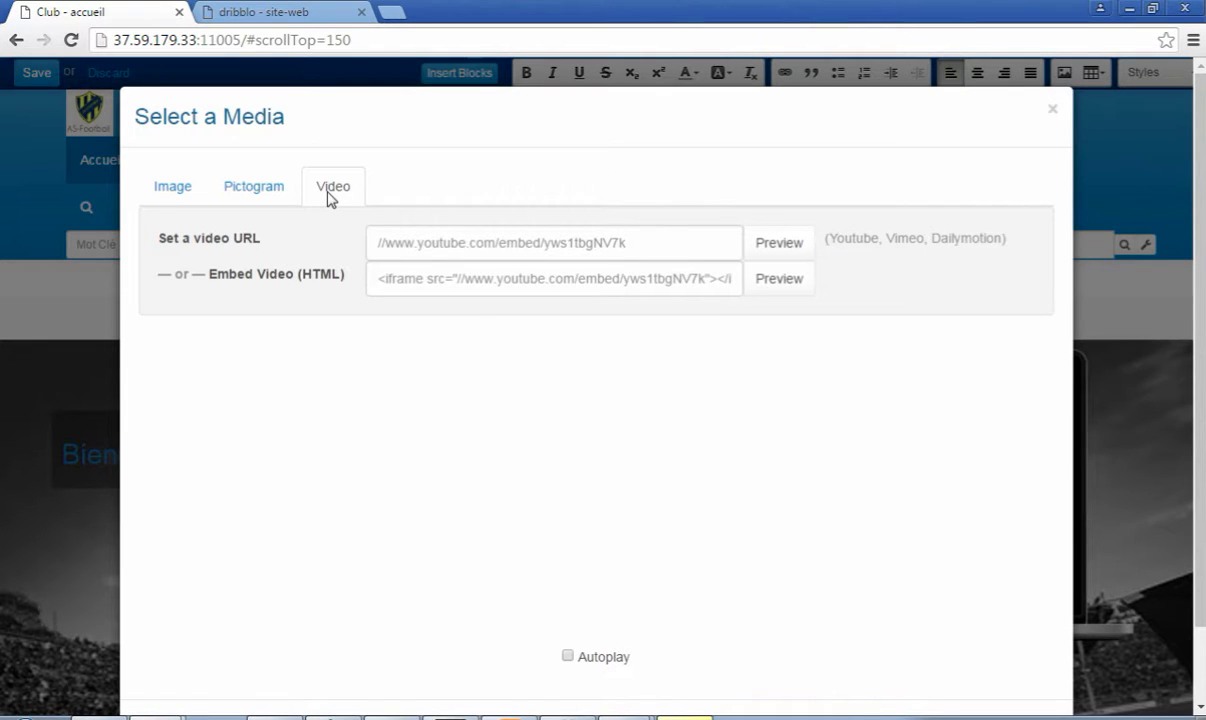
left_click(177, 192)
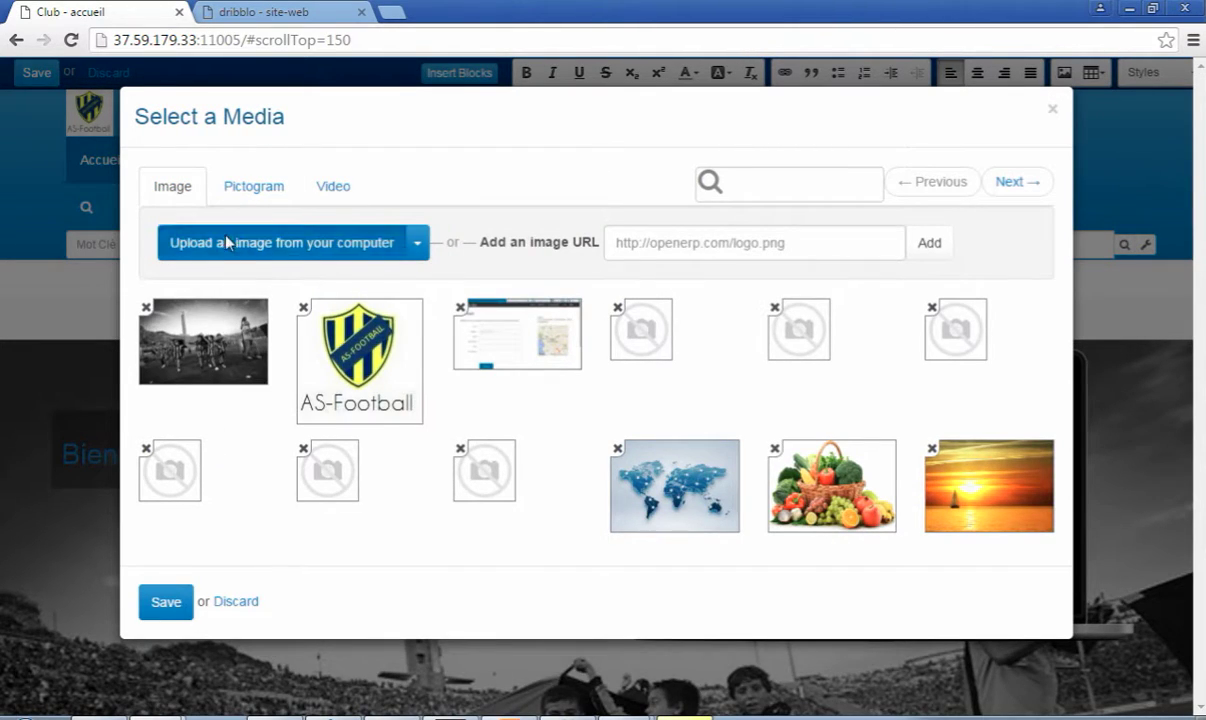
- Upload 8.jpg from the Image folder to replace the banner's laptop image, and save the page
left_click(228, 243)
left_click(218, 270)
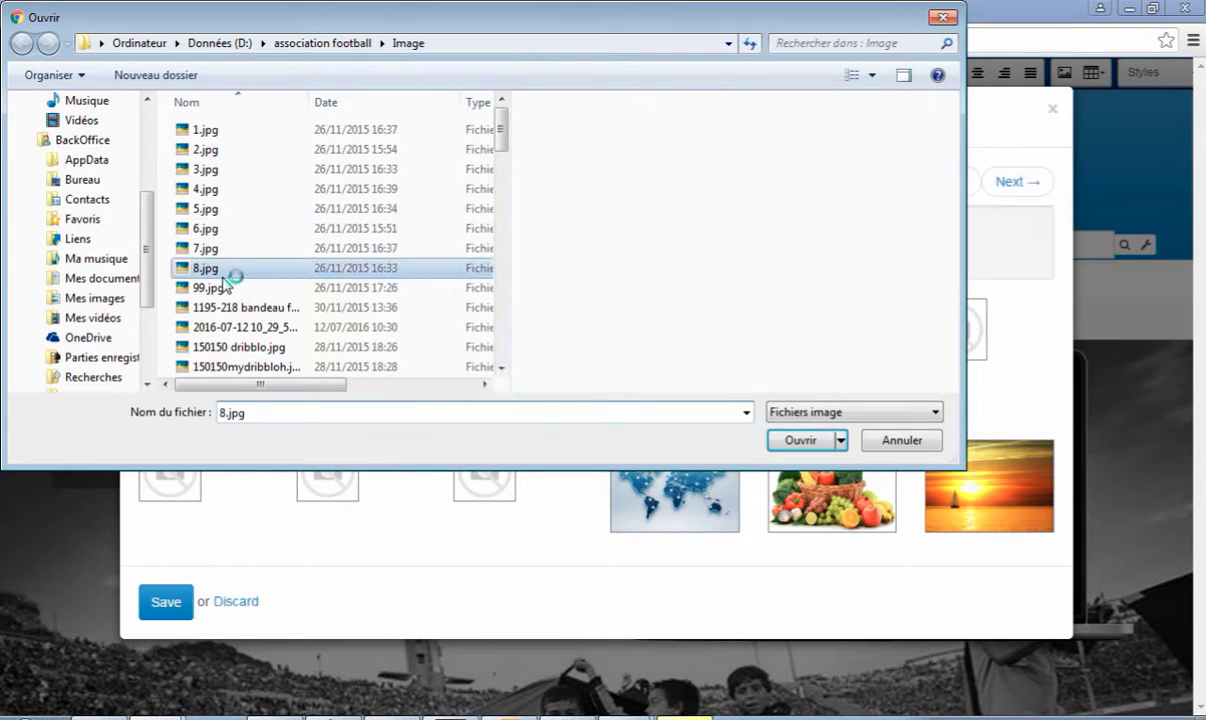
left_click(791, 442)
left_click(178, 605)
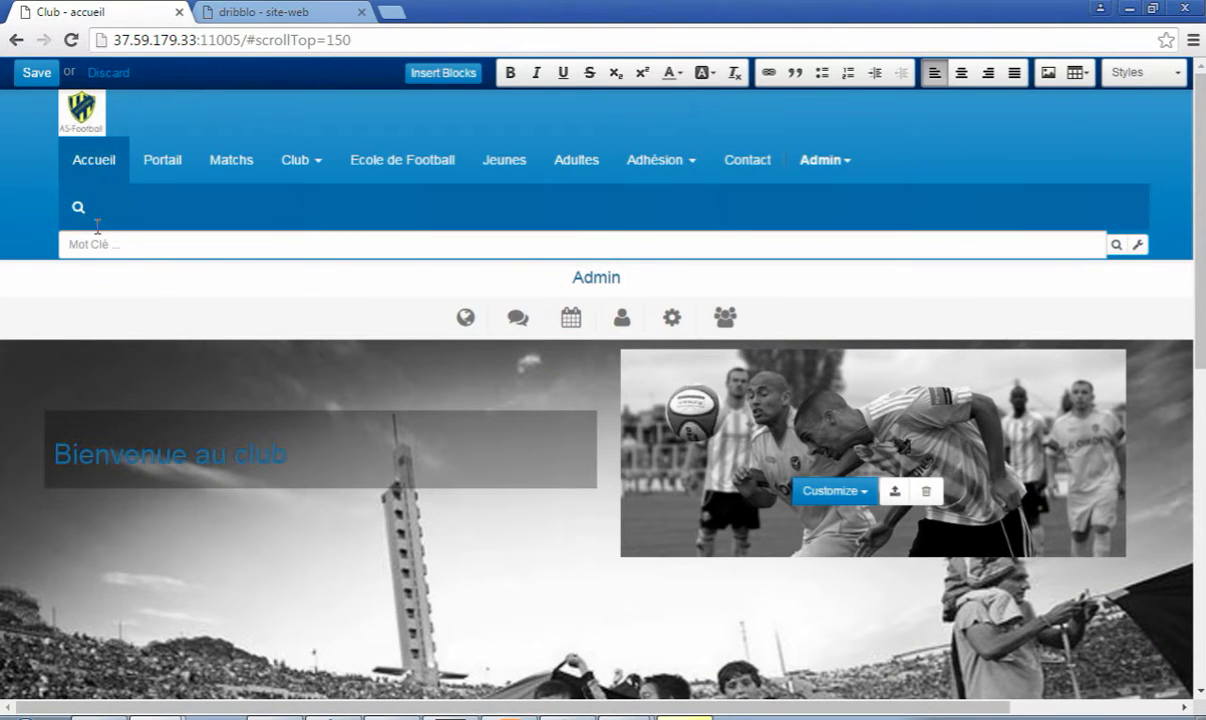
left_click(35, 80)
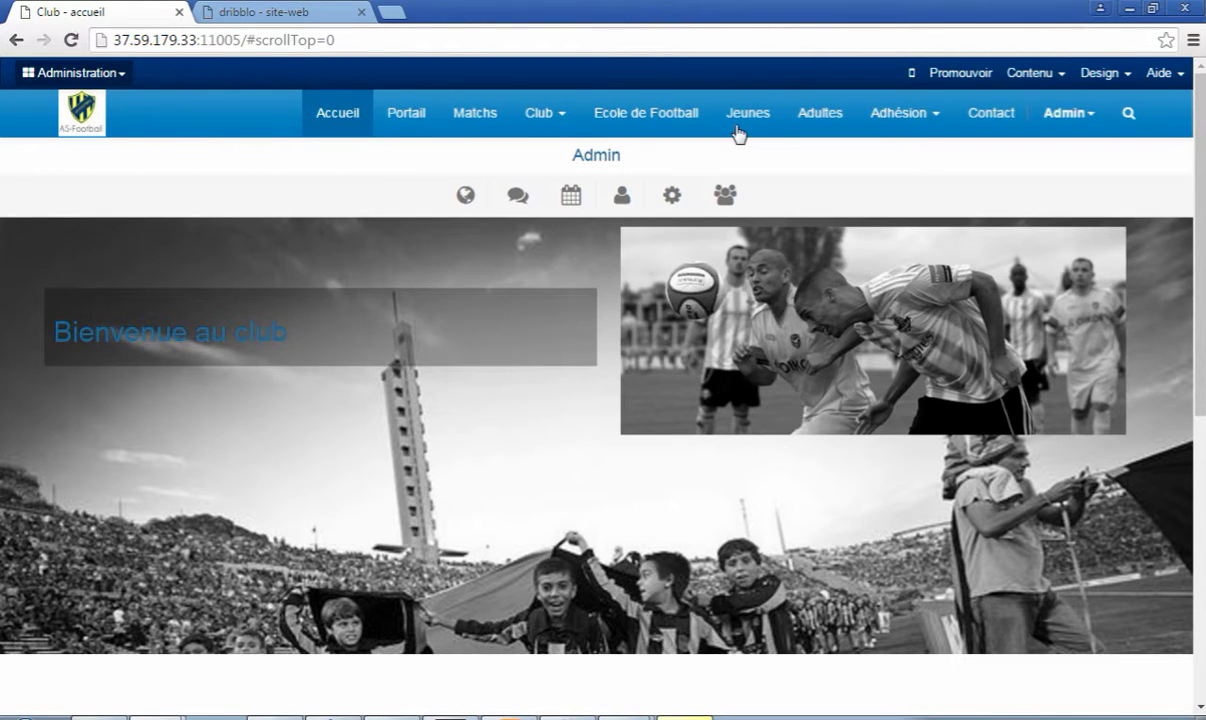
- Preview the home page in its mobile version, look through the banner and the section below, and close the preview
left_click(912, 74)
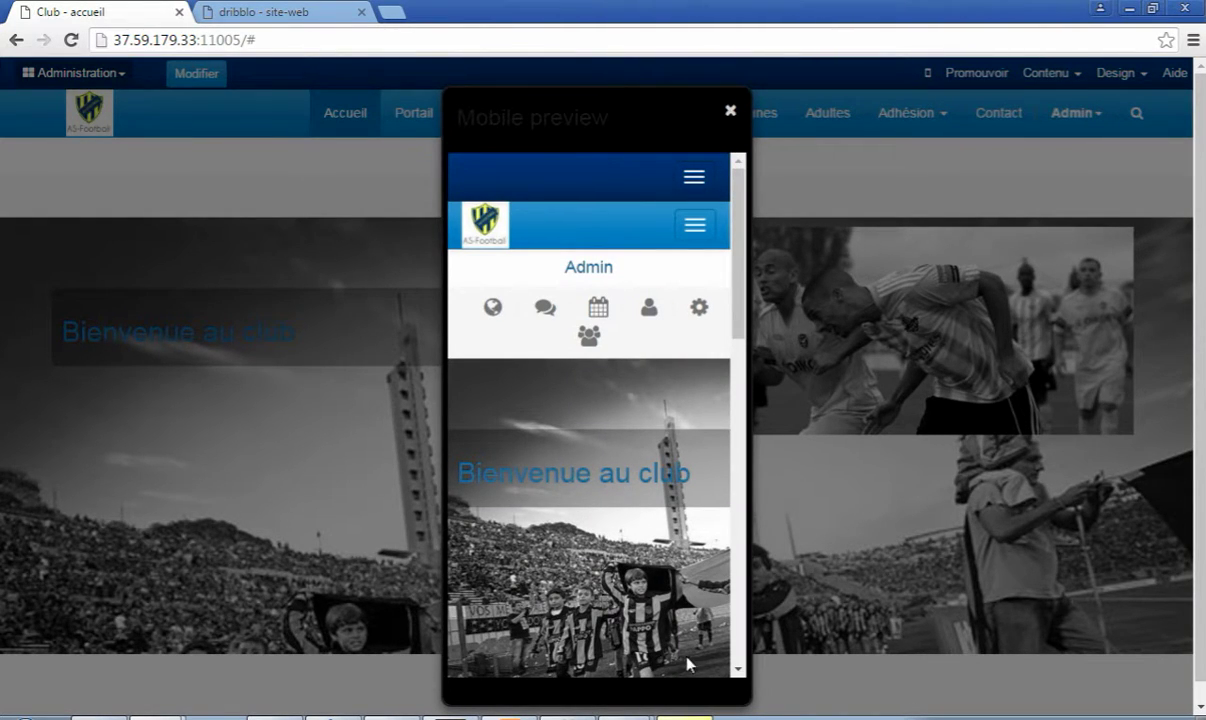
scroll(738, 669, "down", 3)
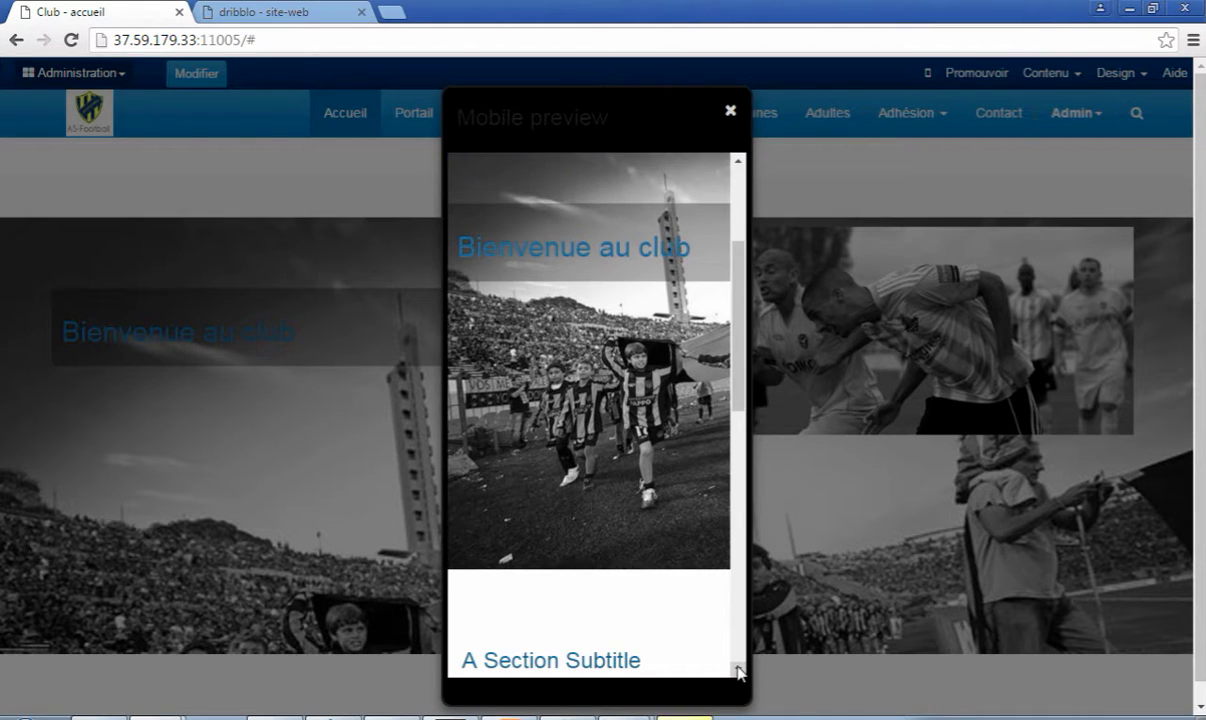
left_click(738, 669)
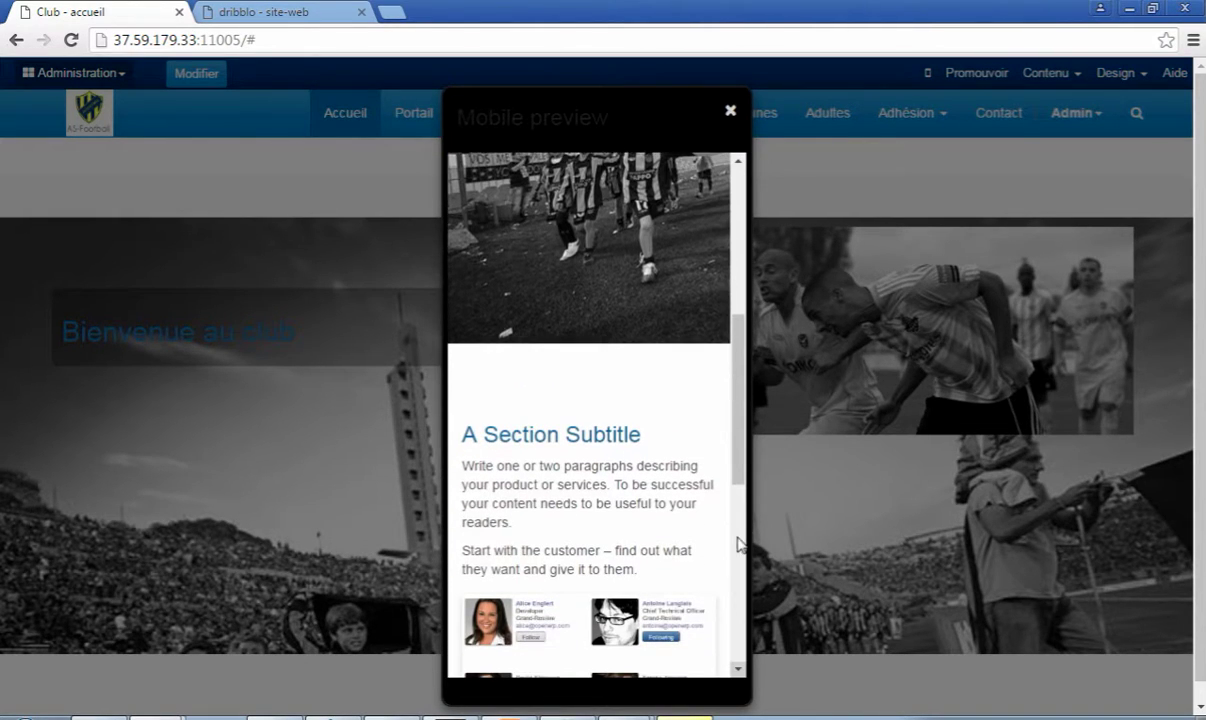
left_click_drag(740, 460, 743, 285)
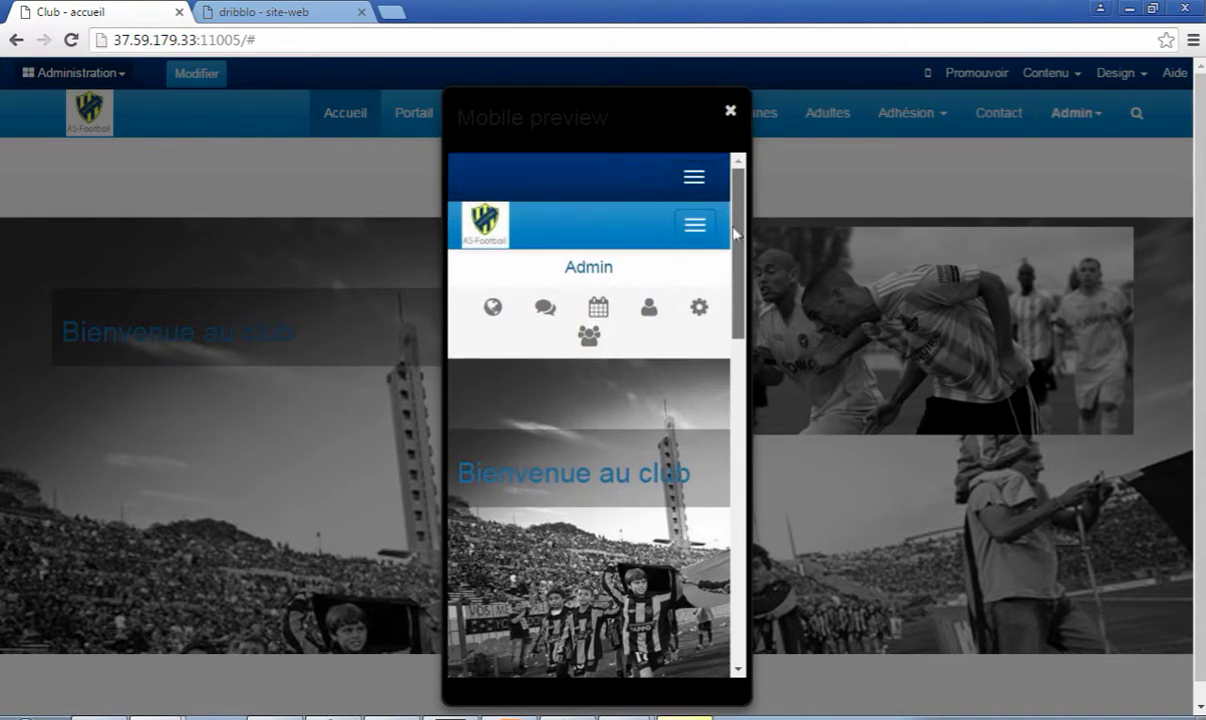
left_click(730, 111)
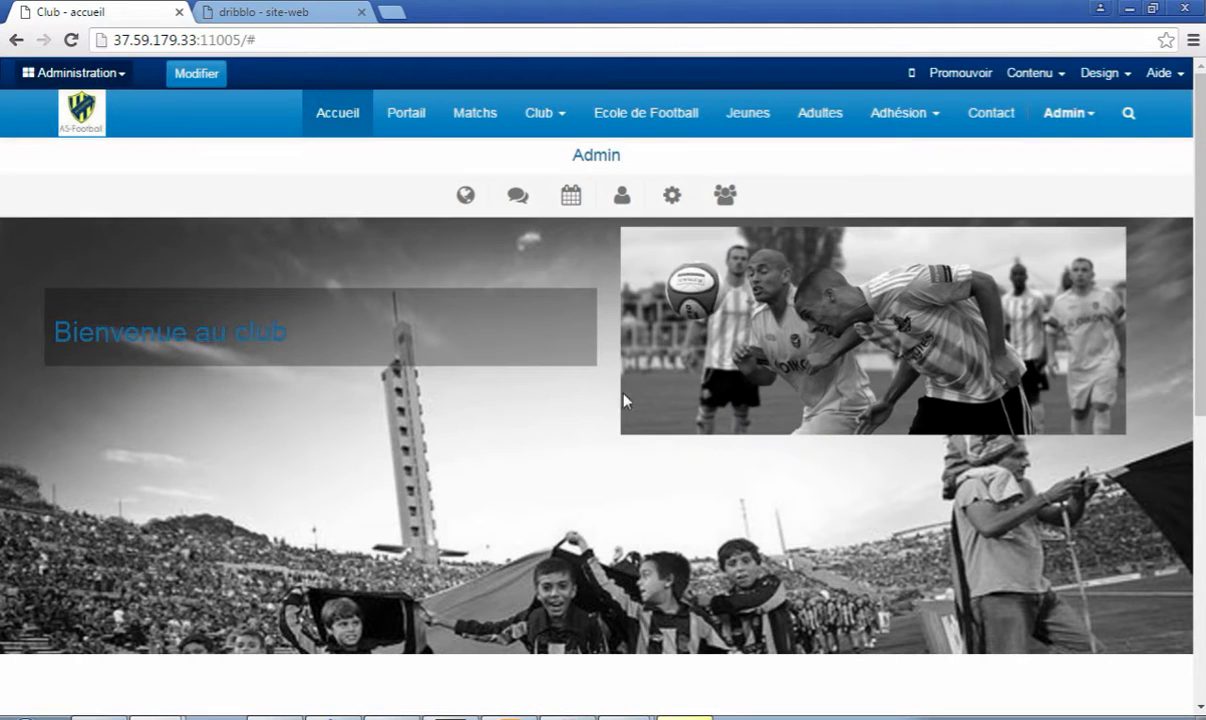